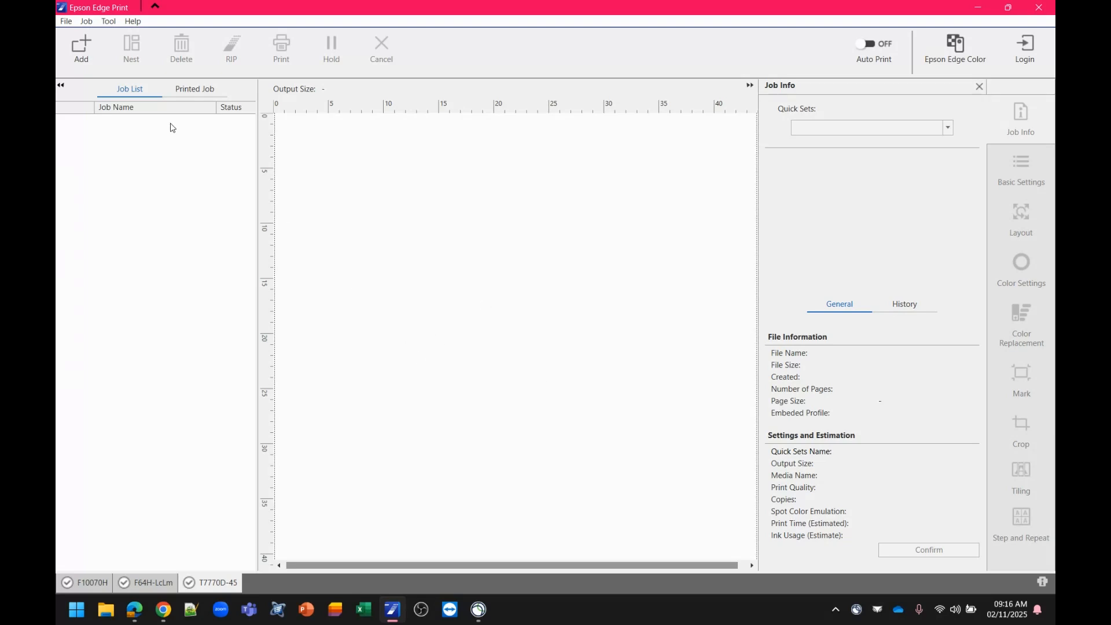
Step: Add the built-in test job to the job list and enlarge its image to about 18.3 × 12.9 in
left_click(65, 21)
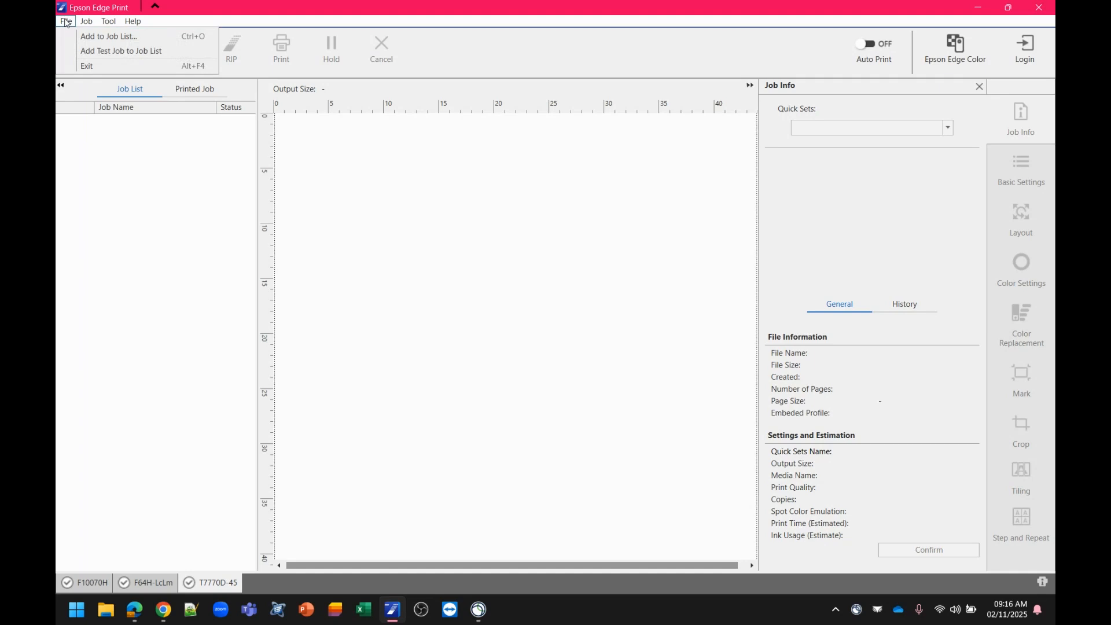
left_click(91, 52)
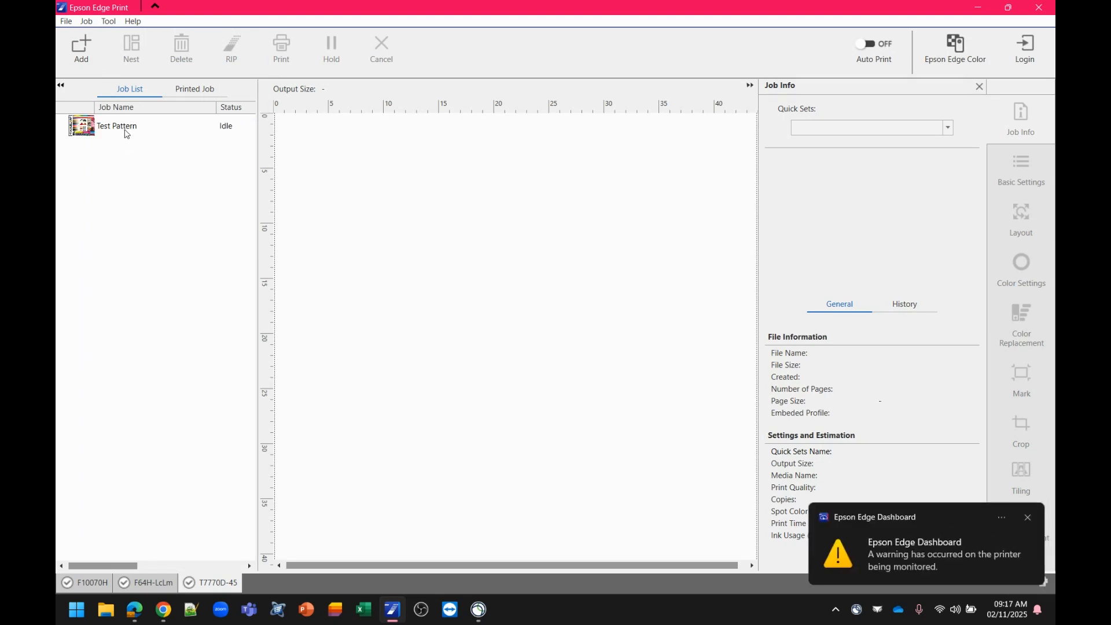
left_click(124, 129)
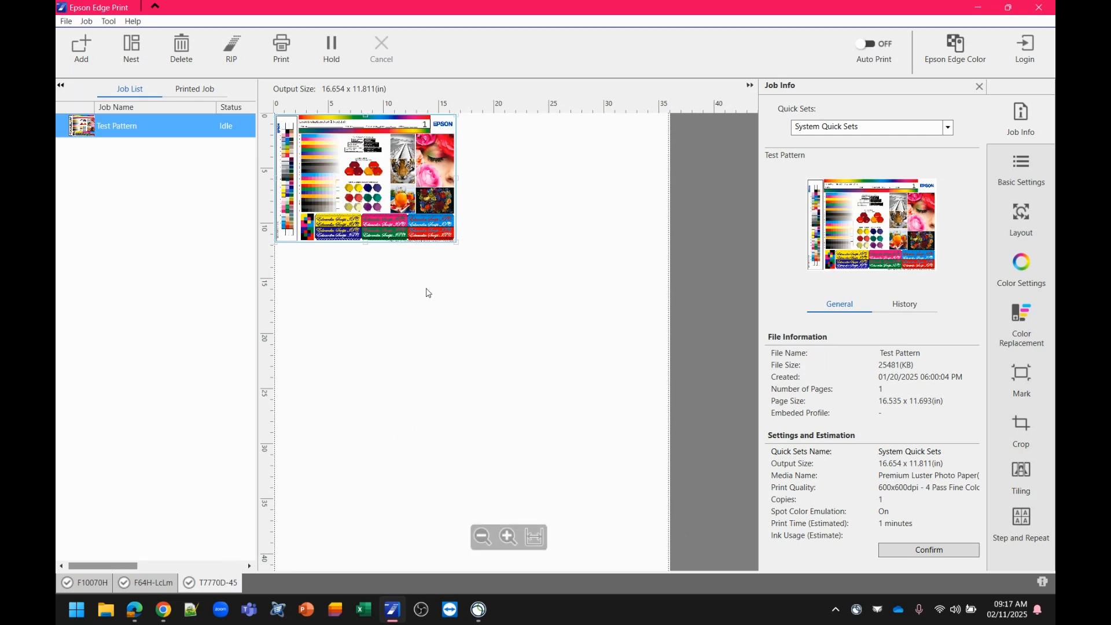
mouse_move(456, 243)
left_mouse_down()
mouse_move(594, 337)
mouse_move(521, 287)
mouse_move(476, 234)
left_mouse_up()
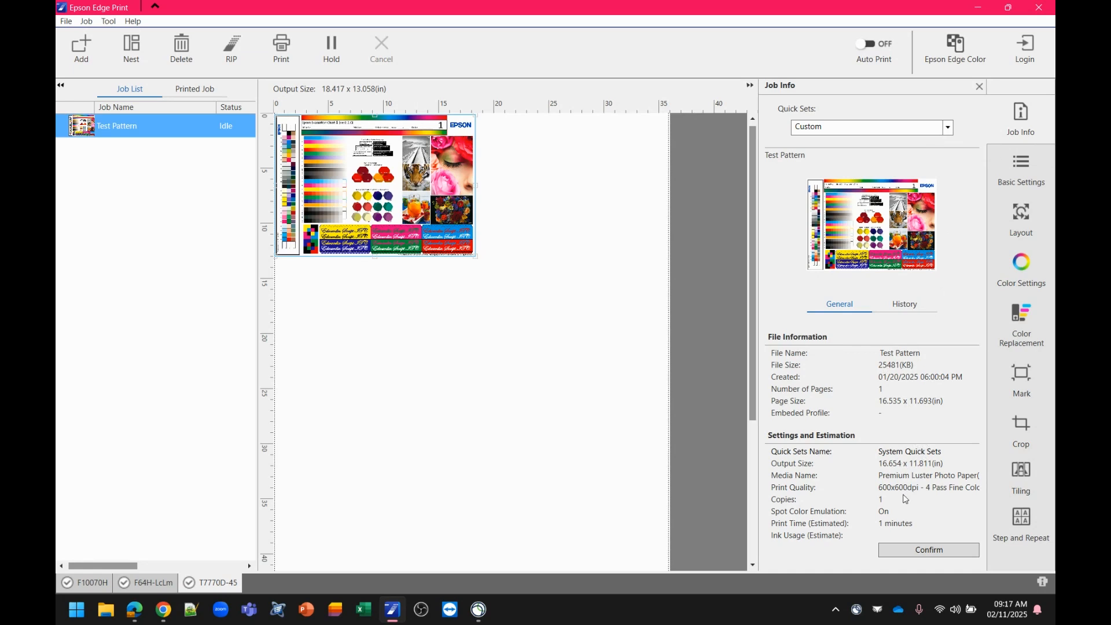
Step: Review the Basic Settings options for paper source, media name and print quality of the test job
left_click(1026, 163)
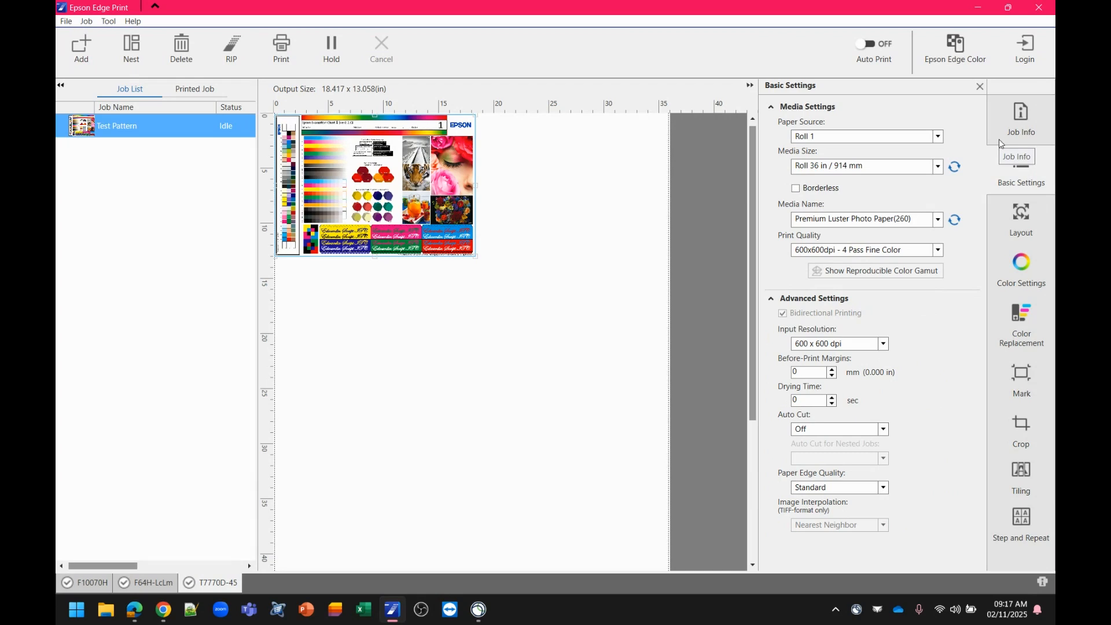
left_click(894, 140)
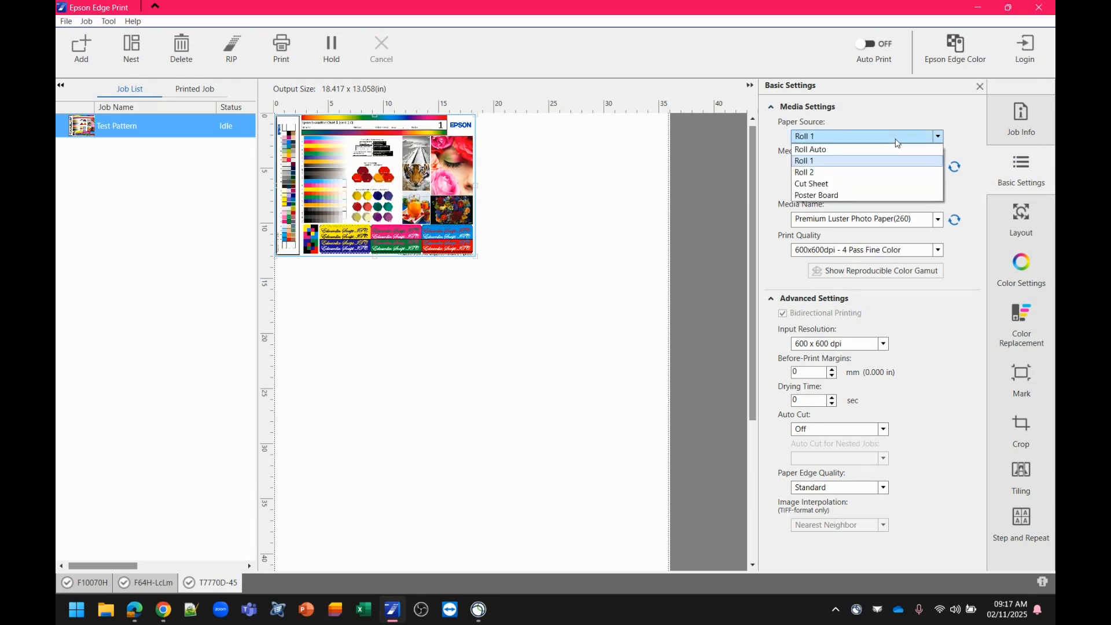
left_click(896, 142)
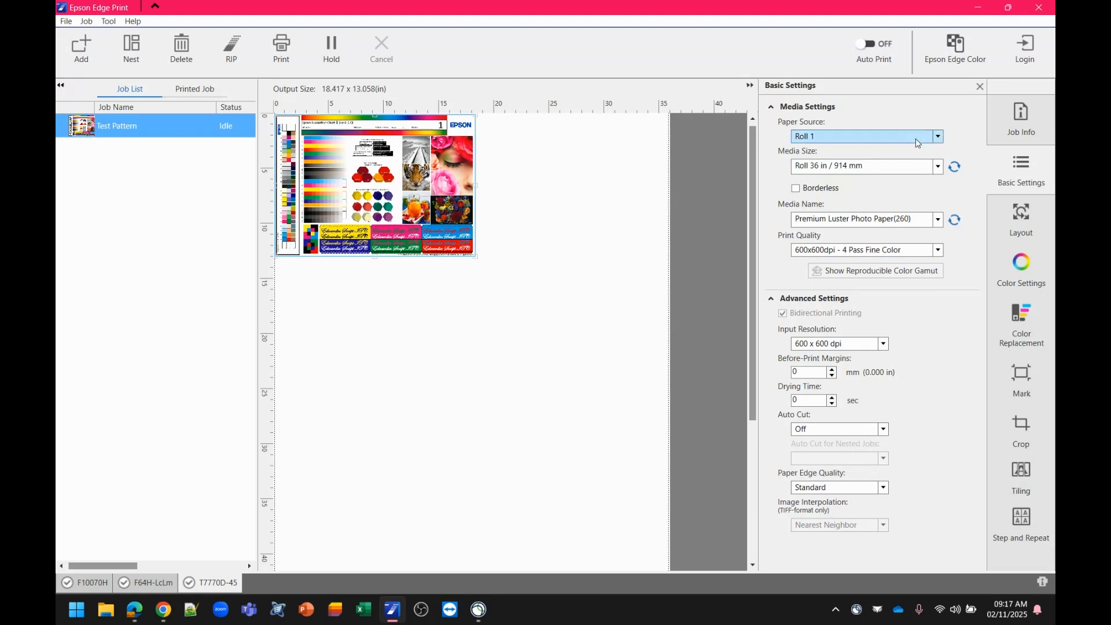
left_click(938, 220)
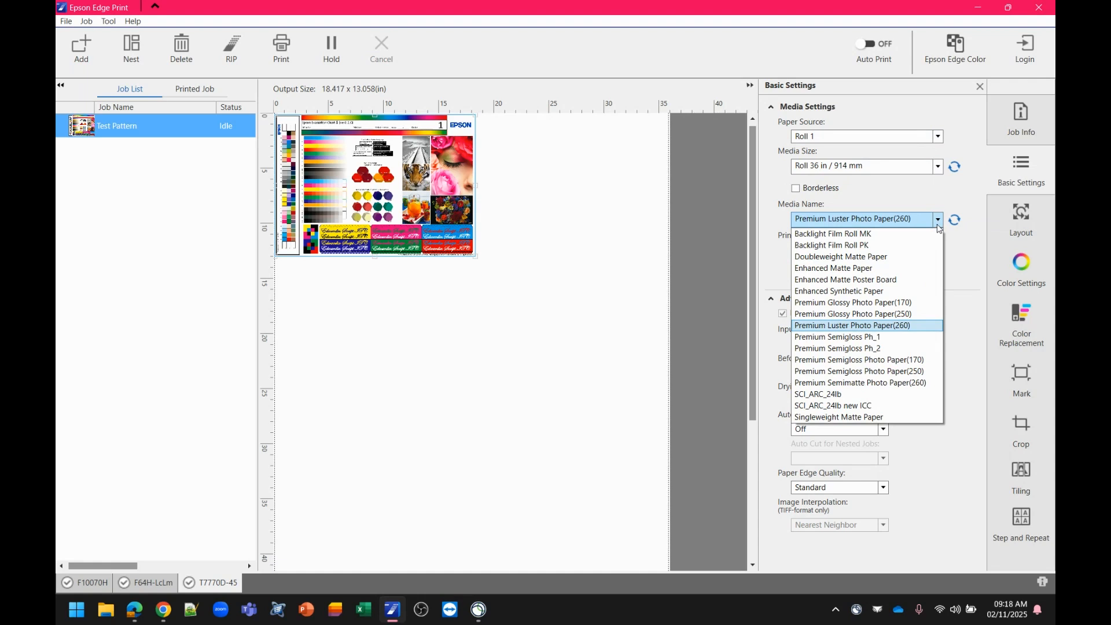
left_click(938, 223)
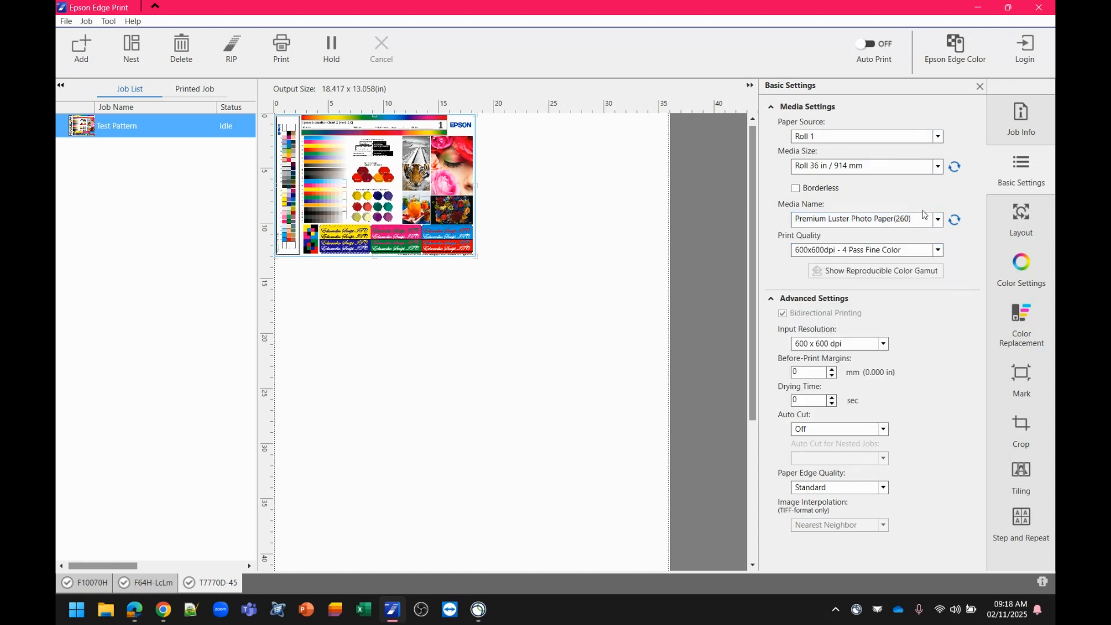
left_click(939, 251)
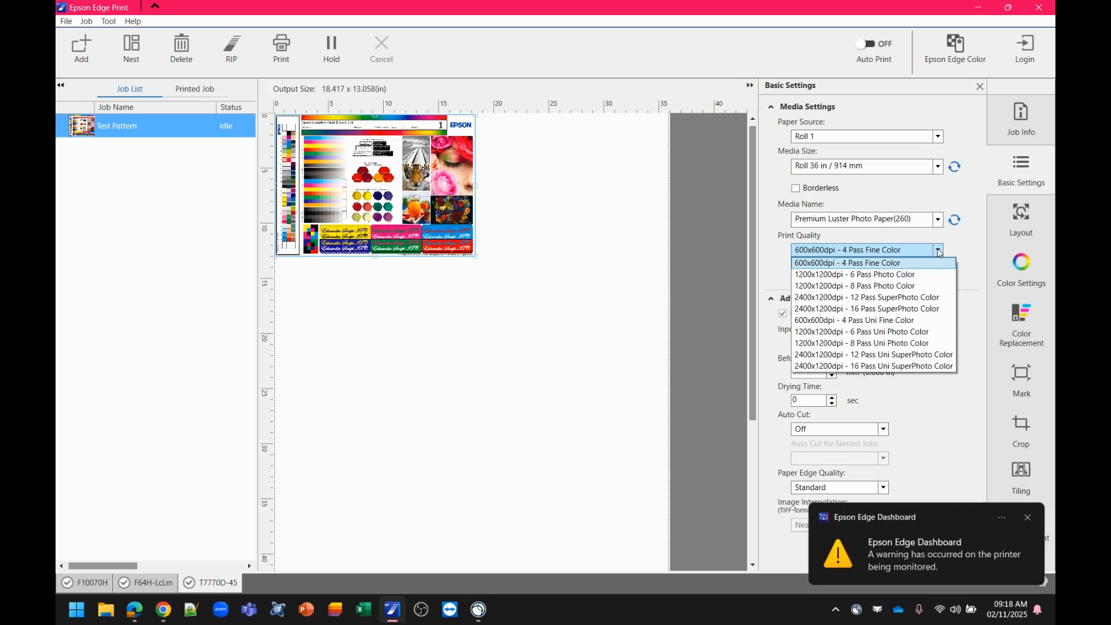
left_click(938, 251)
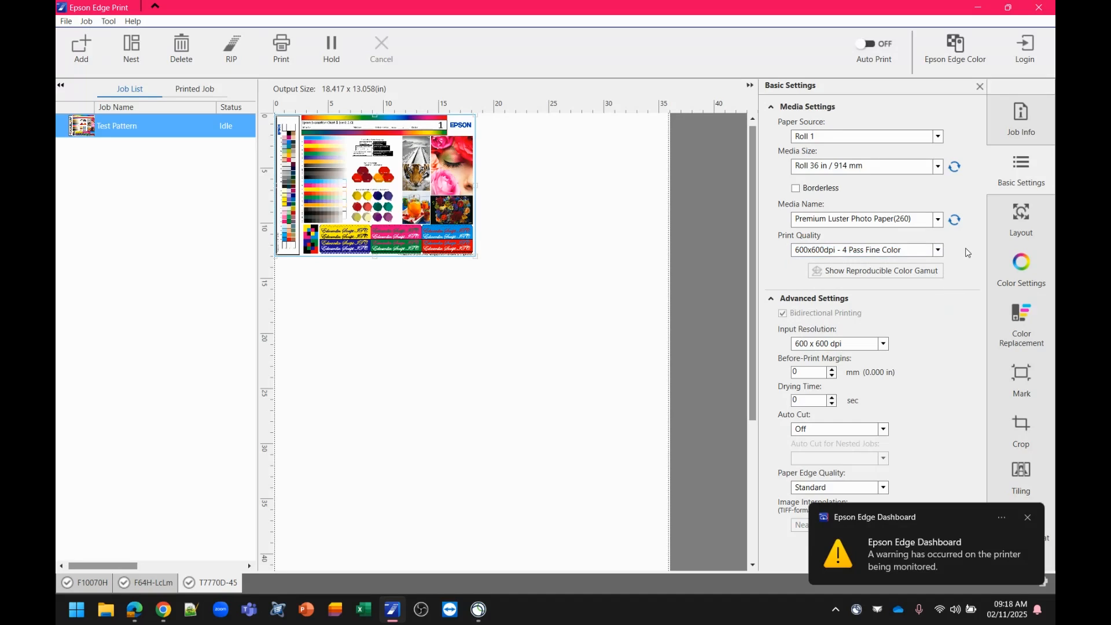
left_click(1030, 517)
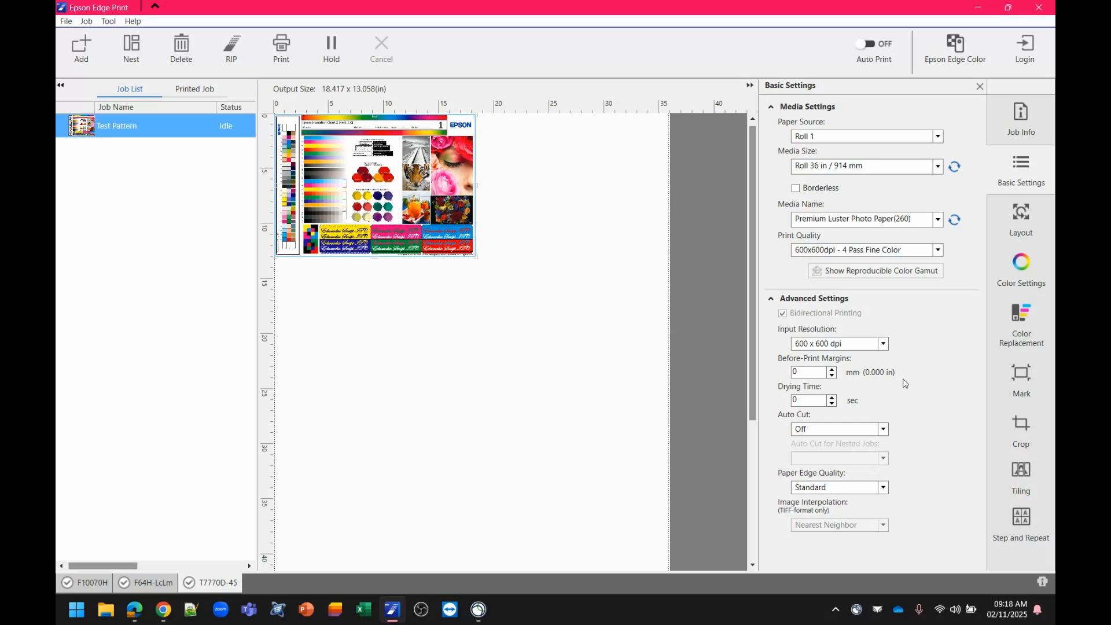
Step: Set the test pattern's layout to 3 copies for all jobs, scaled to 50%
left_click(1019, 211)
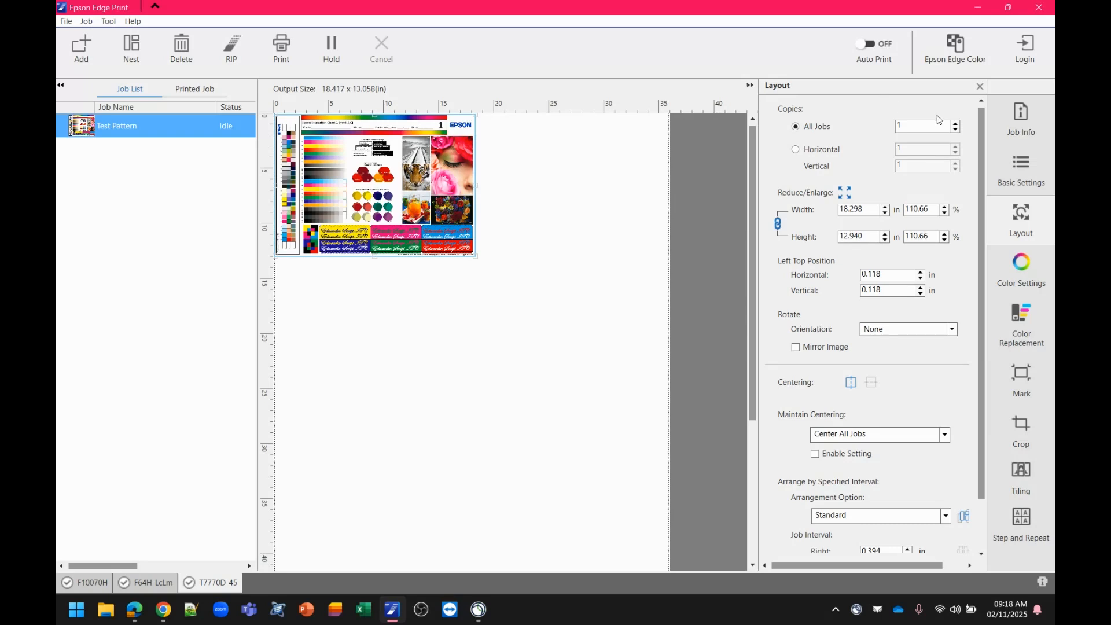
left_click(956, 125)
left_click(955, 125)
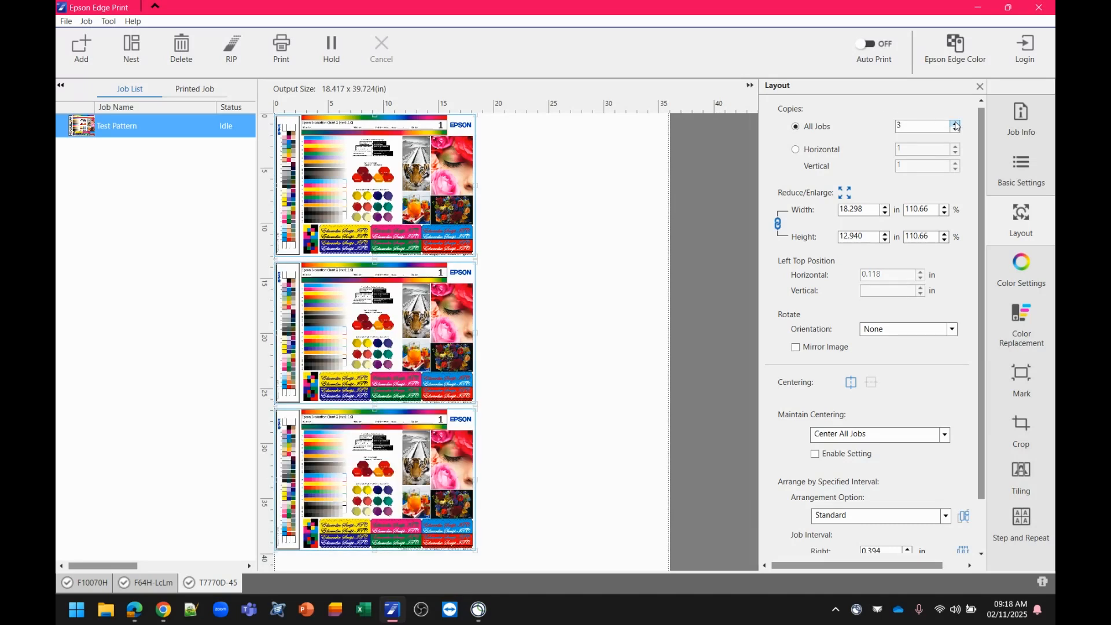
double_click(920, 207)
type("50")
key("Return")
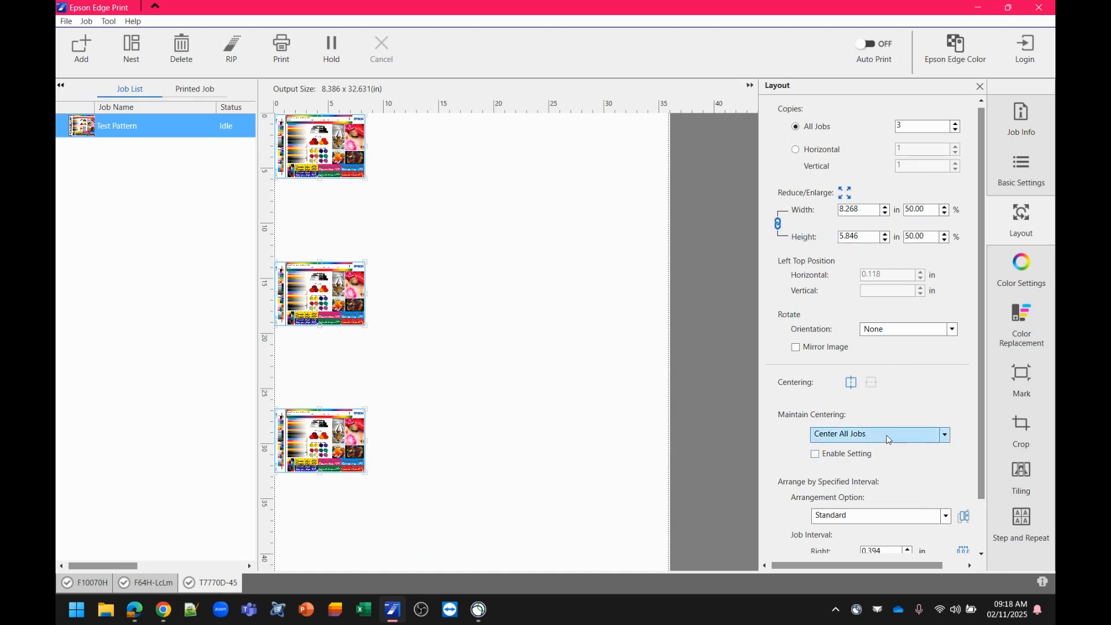
Step: Arrange the three copies by specified interval using the Tight arrangement option
scroll(892, 493, "down", 2)
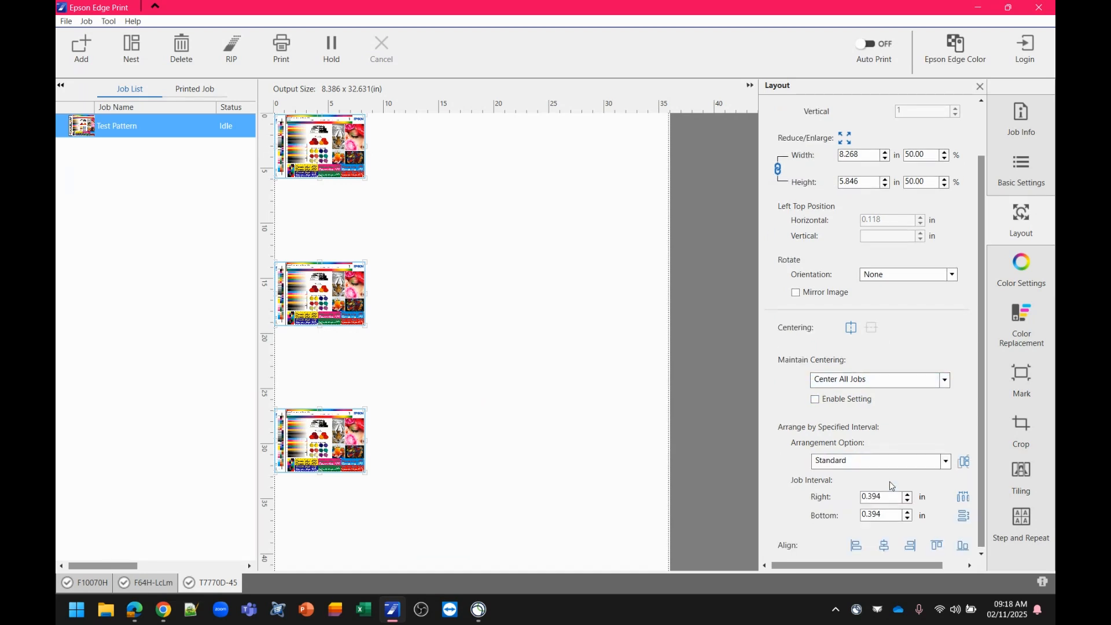
left_click(923, 462)
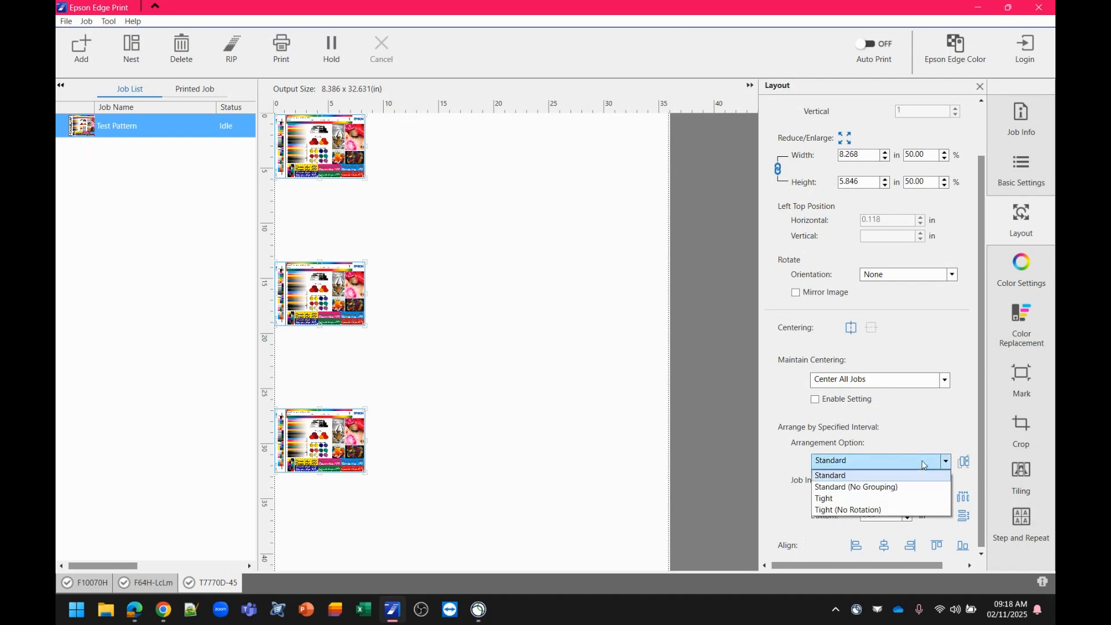
left_click(862, 500)
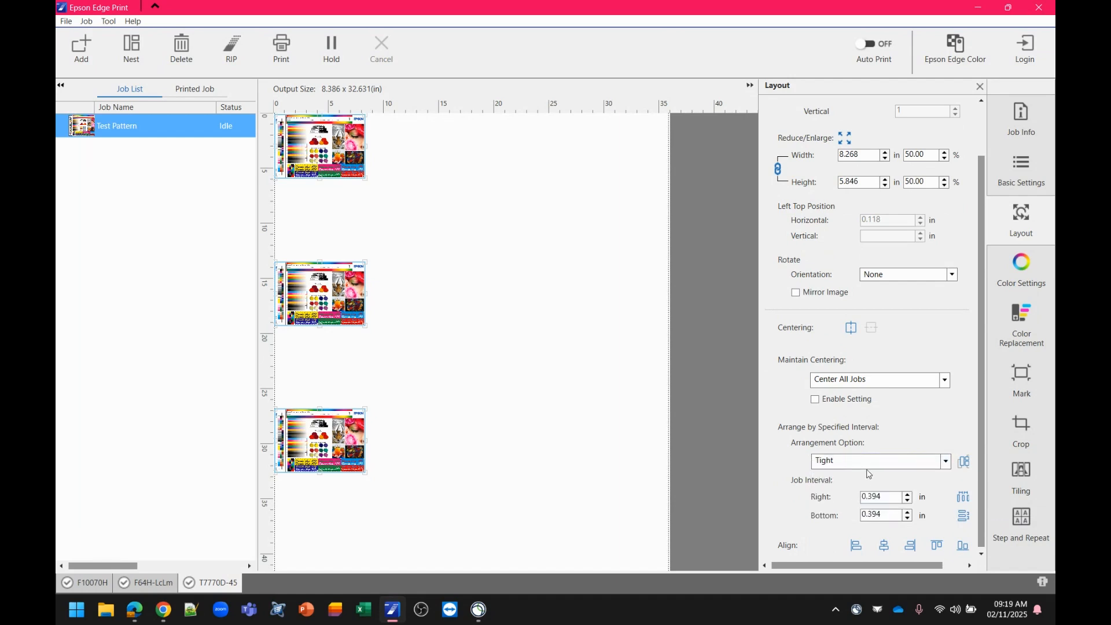
left_click(965, 463)
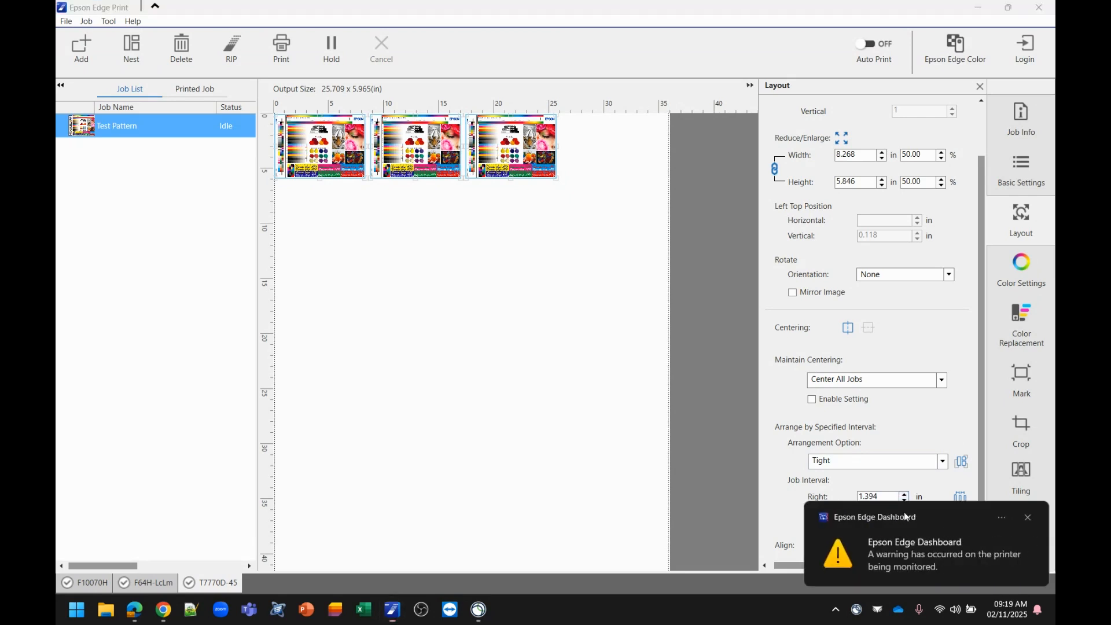
Step: Set the right and bottom job intervals to 2 in and rearrange the copies
left_click(1027, 518)
left_click(885, 497)
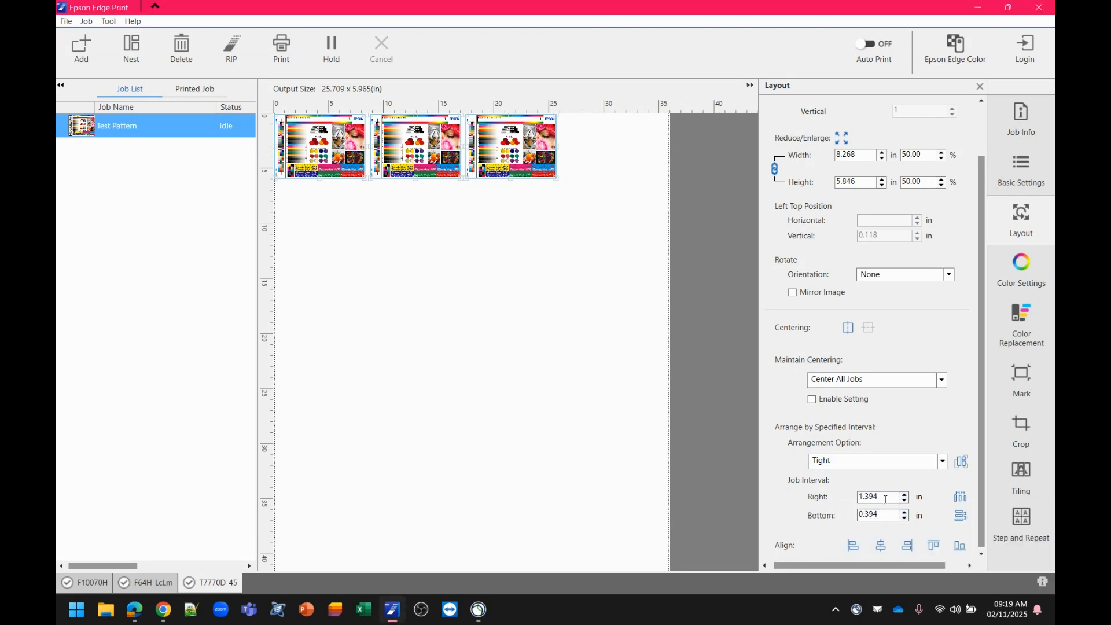
left_click_drag(885, 498, 847, 518)
type("2")
type("2")
left_click(961, 463)
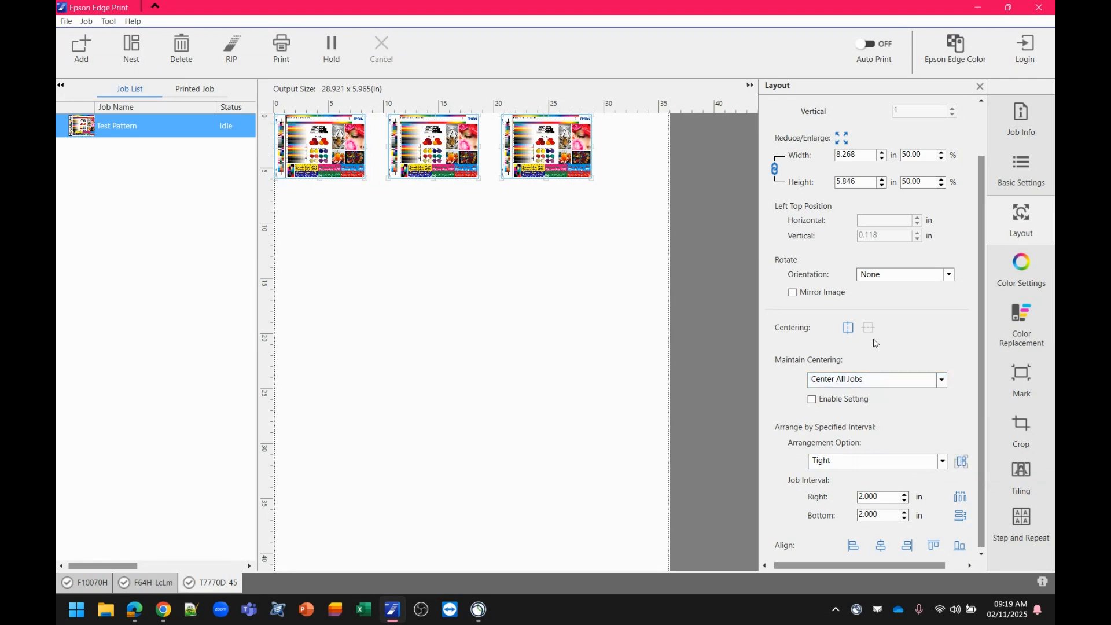
Step: Rearrange the copies side by side at the specified interval and center them across the roll width
scroll(880, 355, "up", 1)
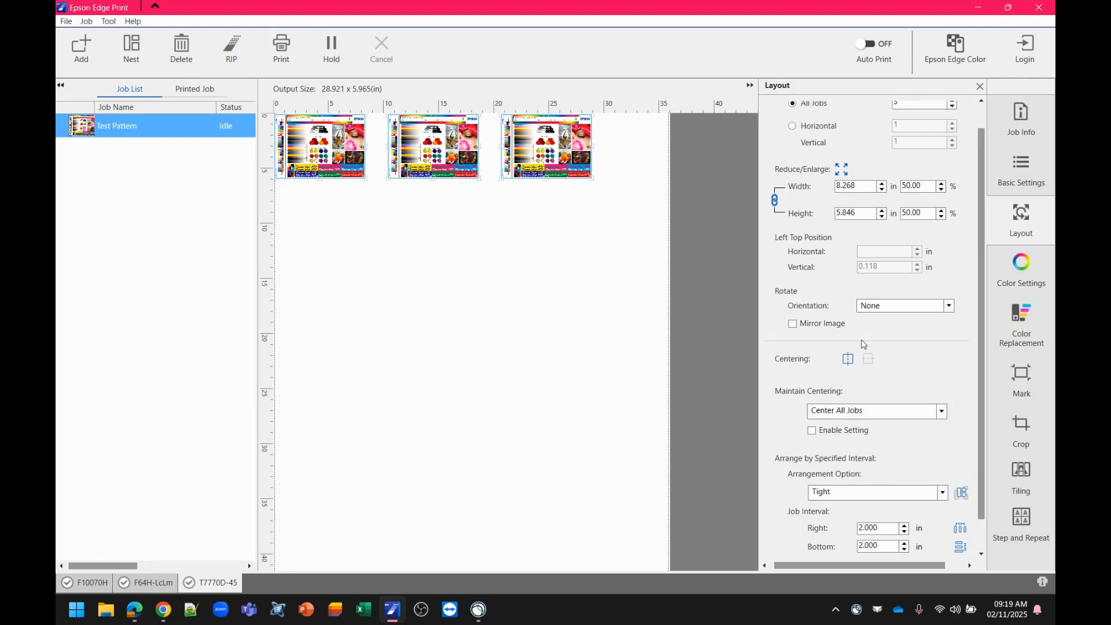
left_click(1019, 271)
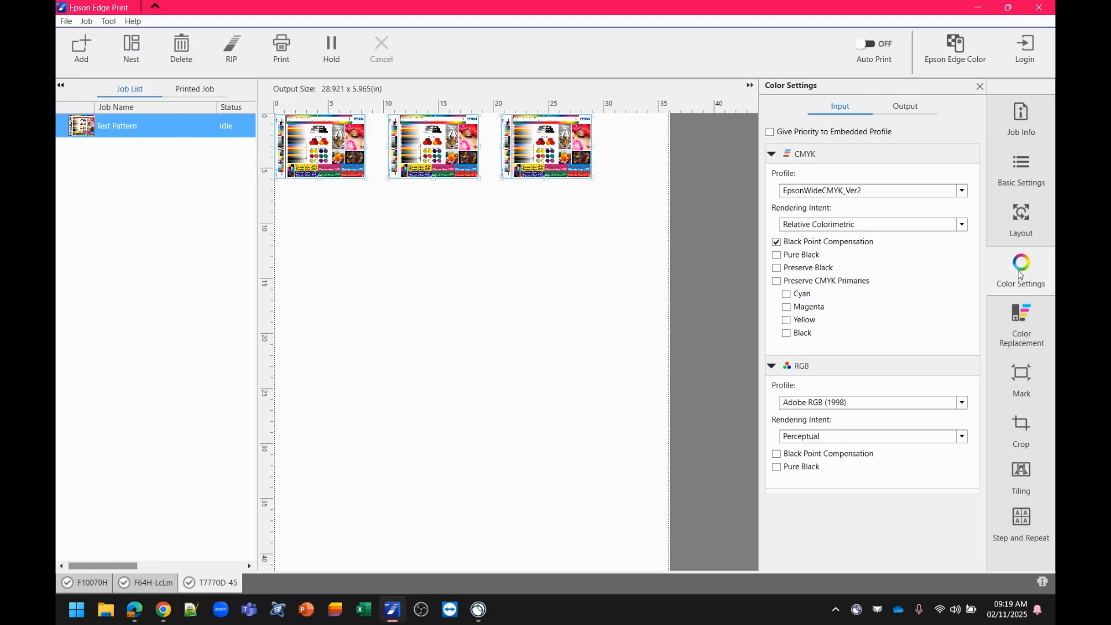
left_click(1028, 217)
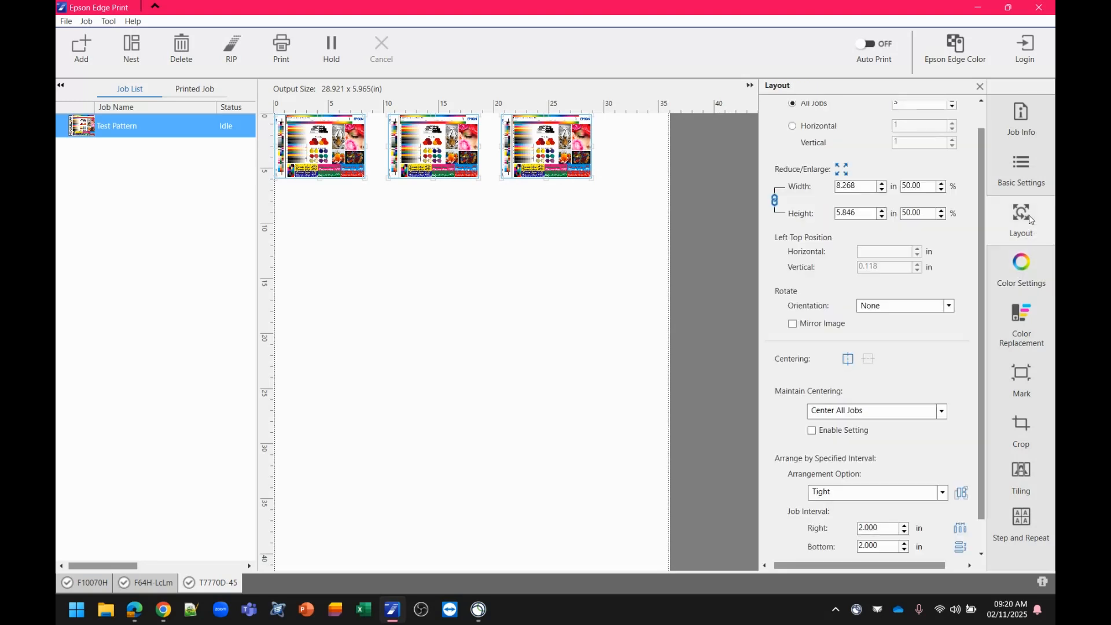
scroll(959, 348, "down", 1)
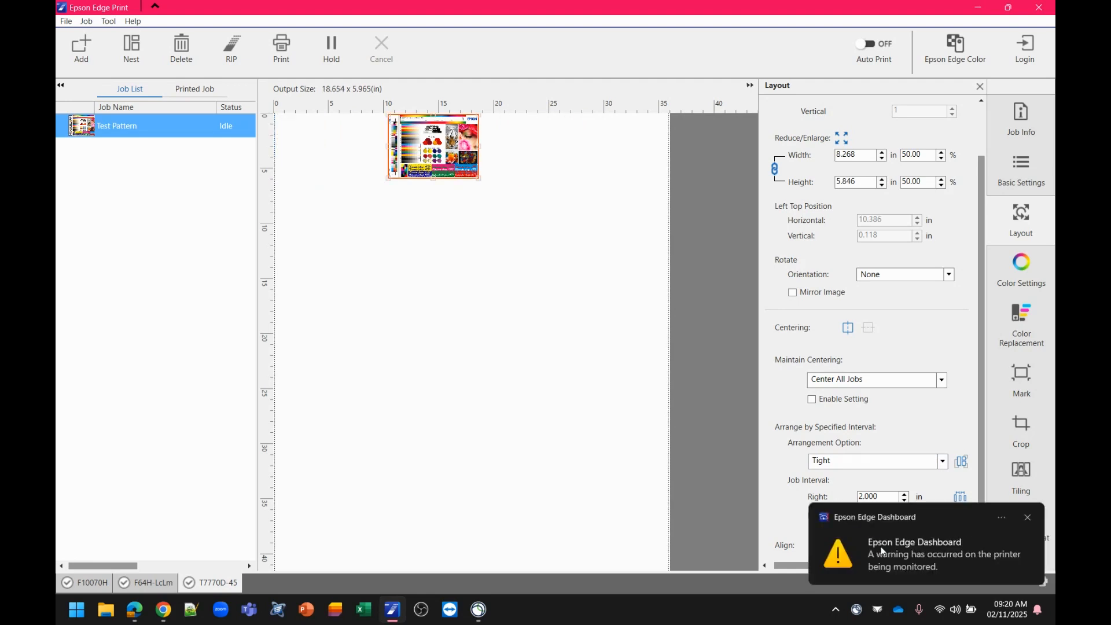
left_click(961, 461)
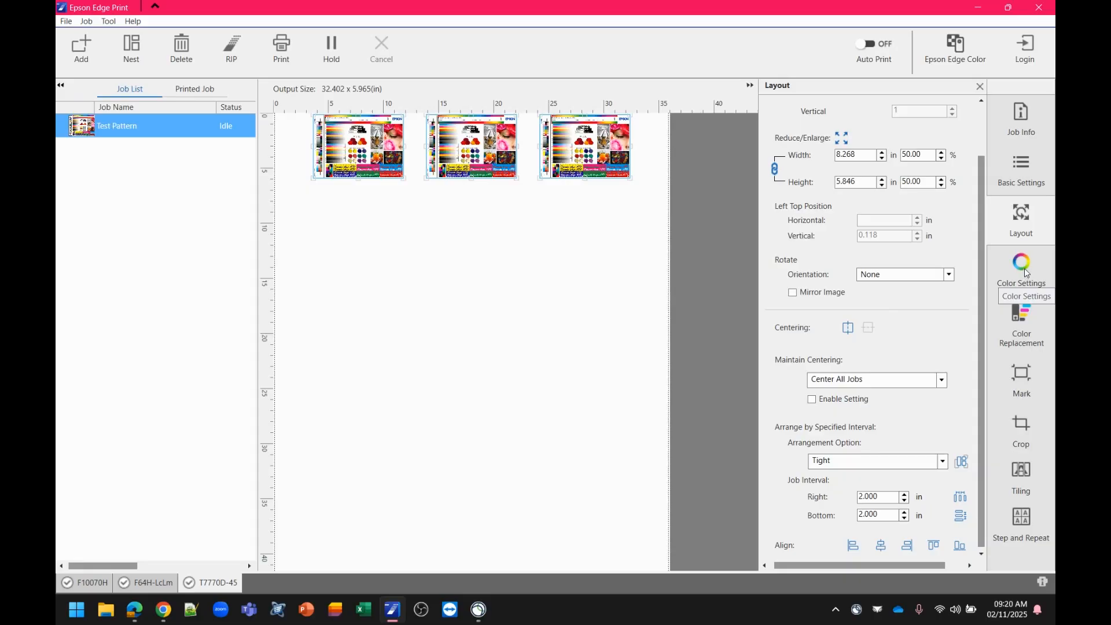
Step: Sample the yellow hexagon swatch in the test pattern with the Eyedropper as a Color Replacement input color
left_click(1024, 268)
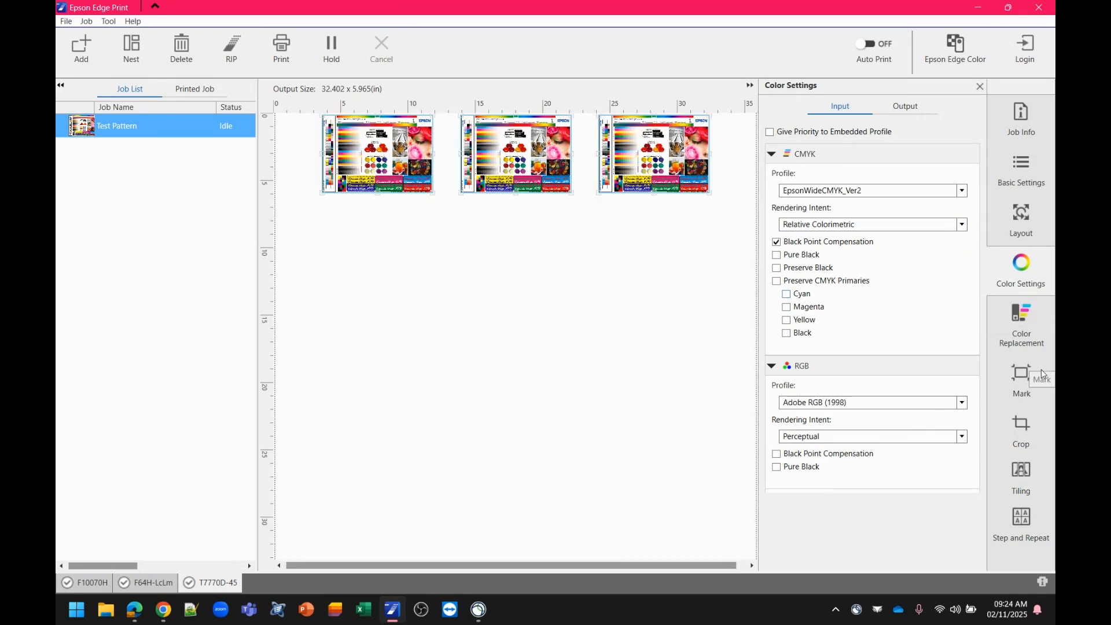
left_click(1022, 317)
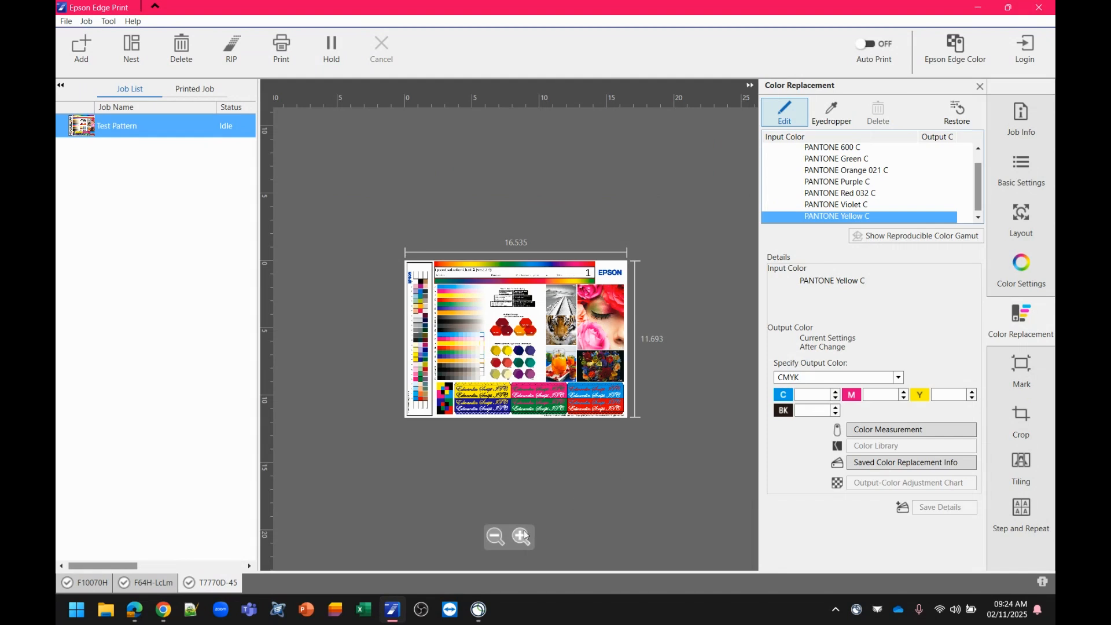
left_click(523, 535)
left_click(522, 536)
left_click(522, 536)
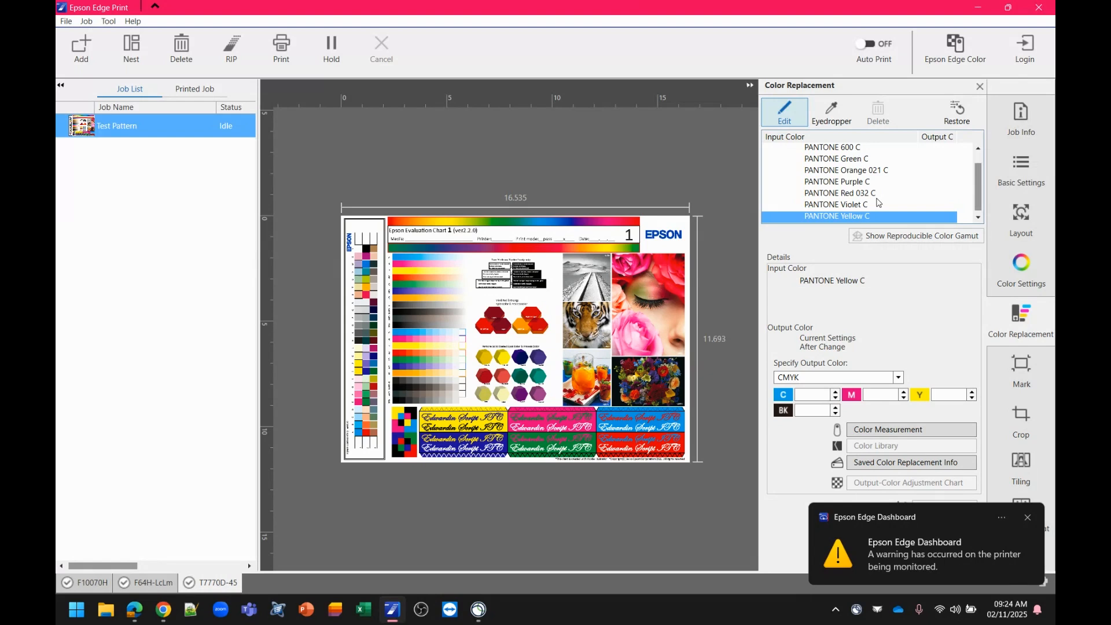
left_click(824, 115)
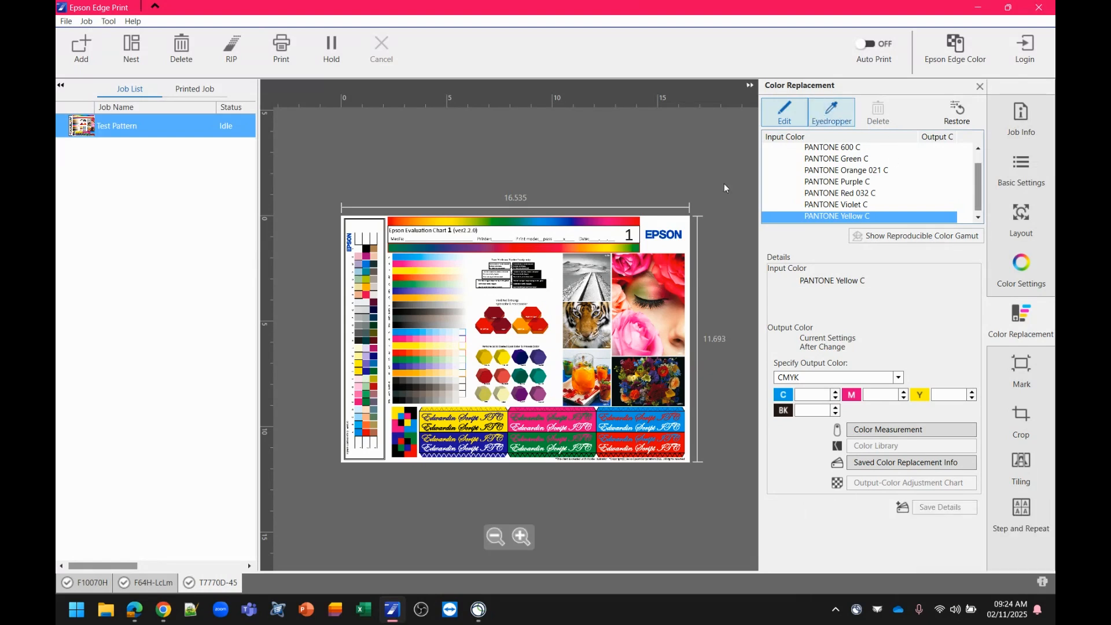
left_click(505, 356)
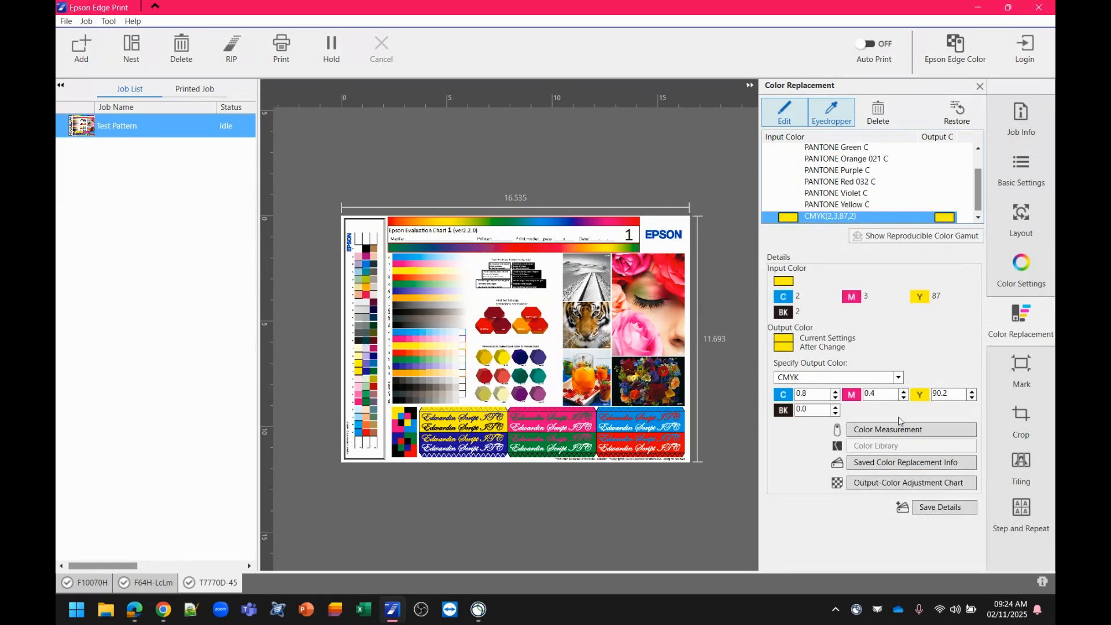
Step: Set the sampled yellow's output color to magenta 50 and yellow 50, keeping its replacement entry selected
double_click(964, 395)
type("50")
double_click(879, 394)
type("50")
key("Tab")
left_click(858, 207)
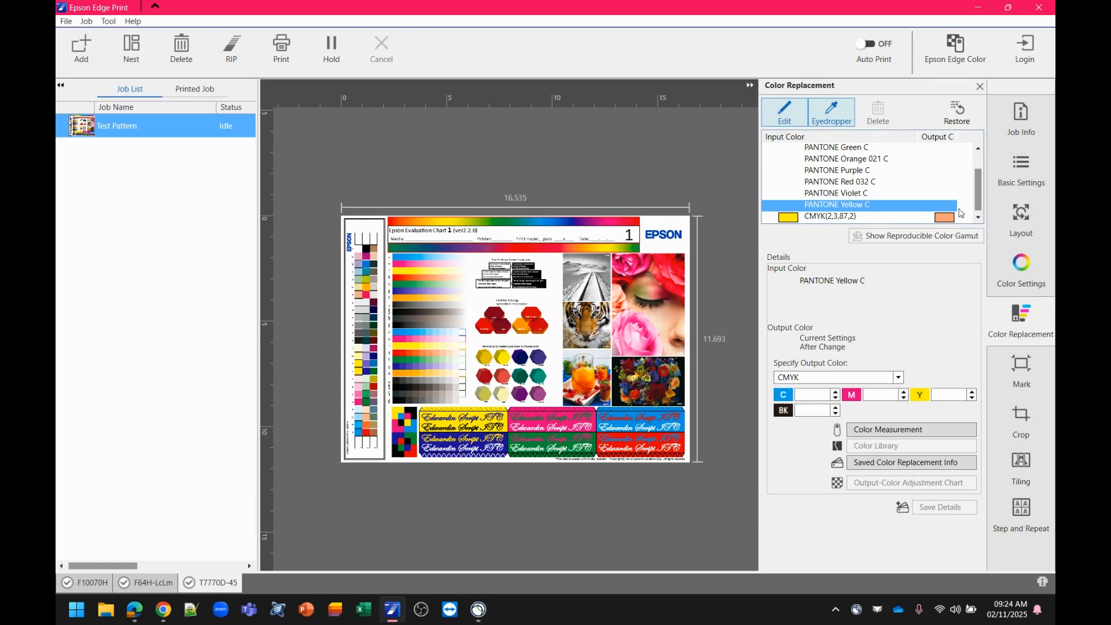
left_click(891, 221)
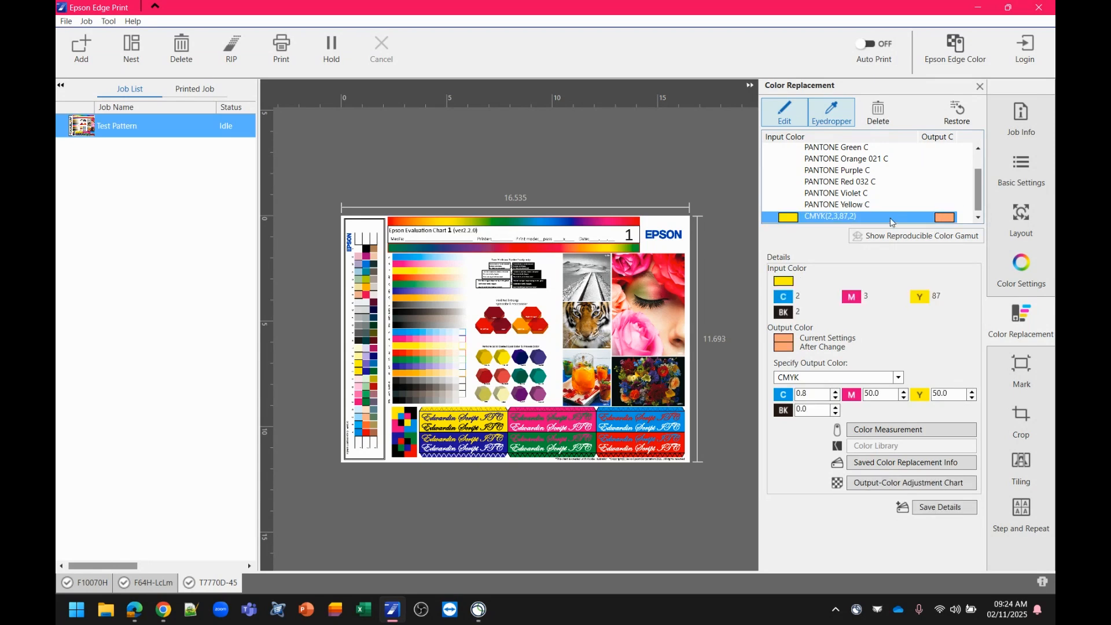
Step: Create an output-color adjustment chart with the fewest patches for the replaced color and add it as a job
left_click(920, 490)
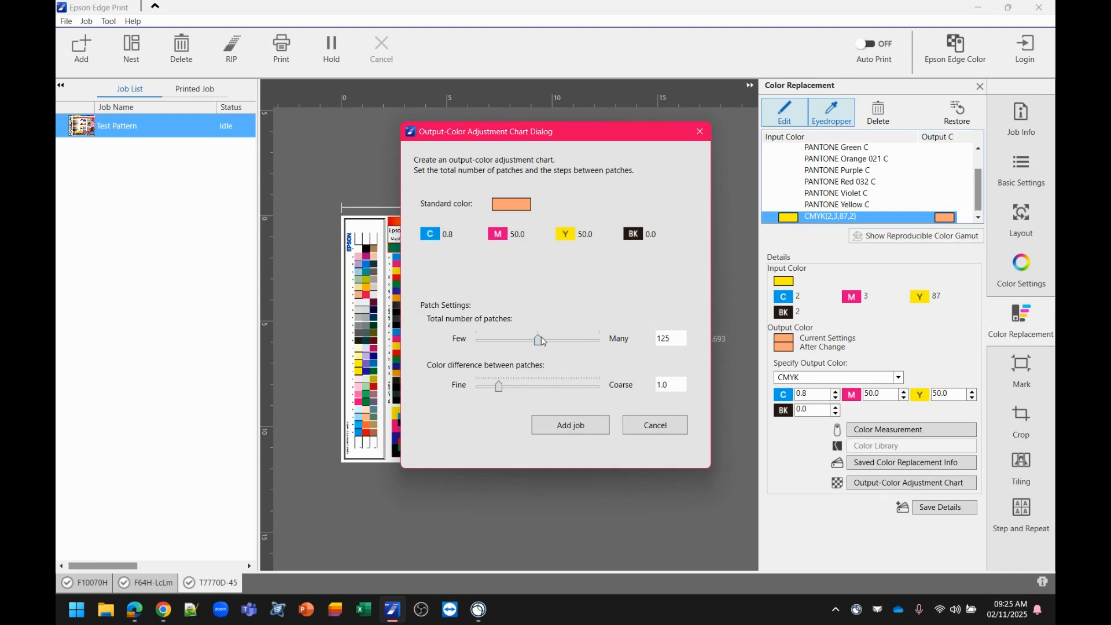
left_click_drag(538, 340, 476, 341)
left_click(598, 430)
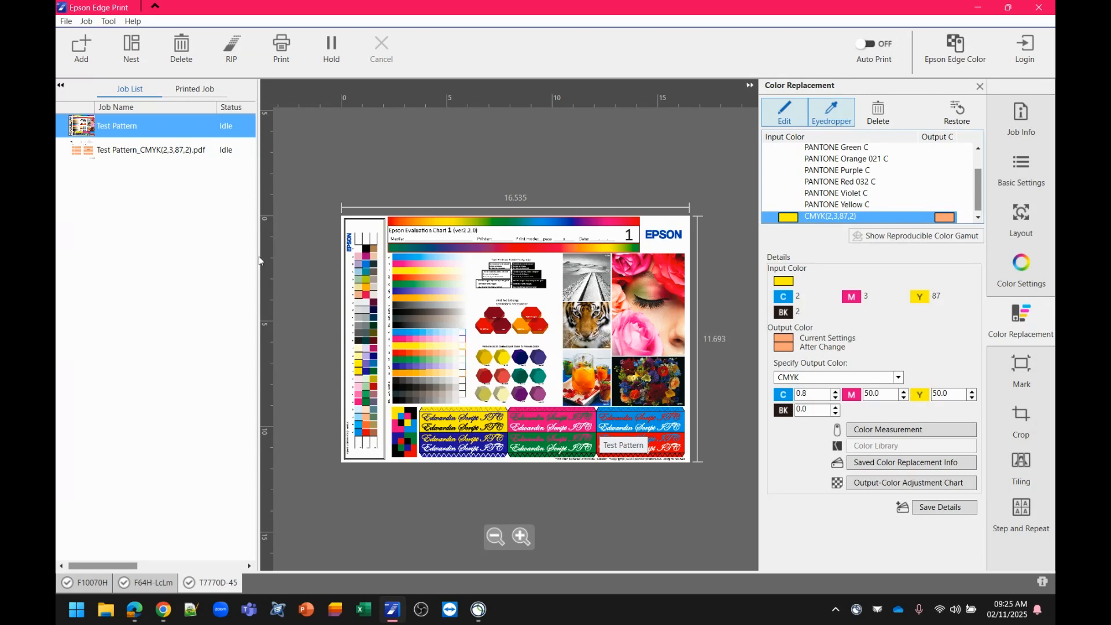
Step: Examine the color patches in the CMYK(2,3,87,2) adjustment chart job up close and dismiss the printer warning notification
left_click(141, 151)
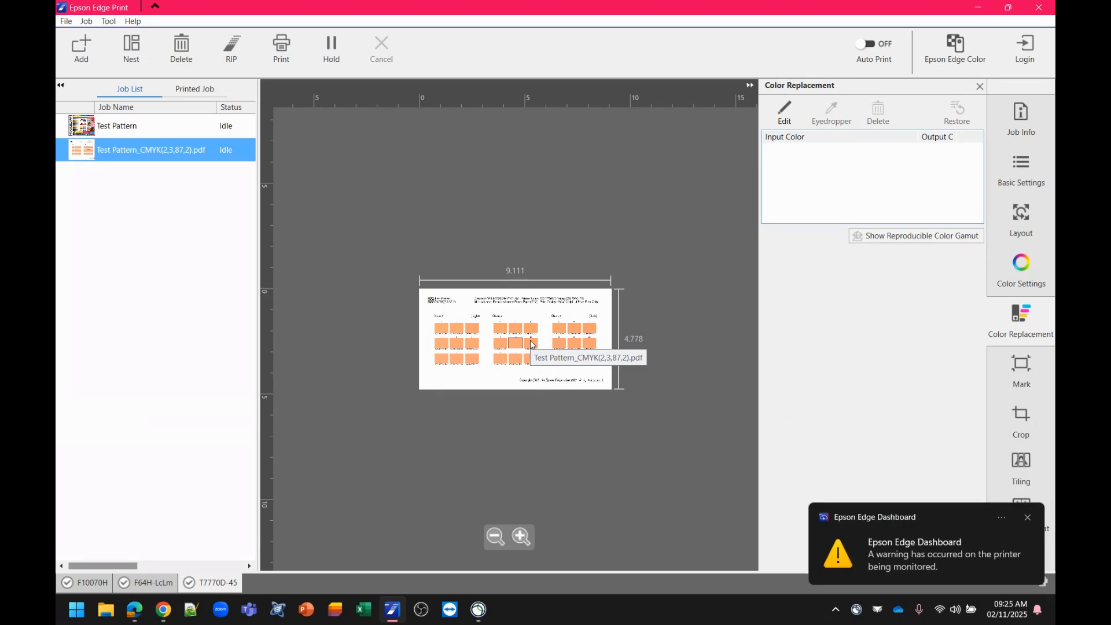
left_click(522, 535)
left_click(523, 535)
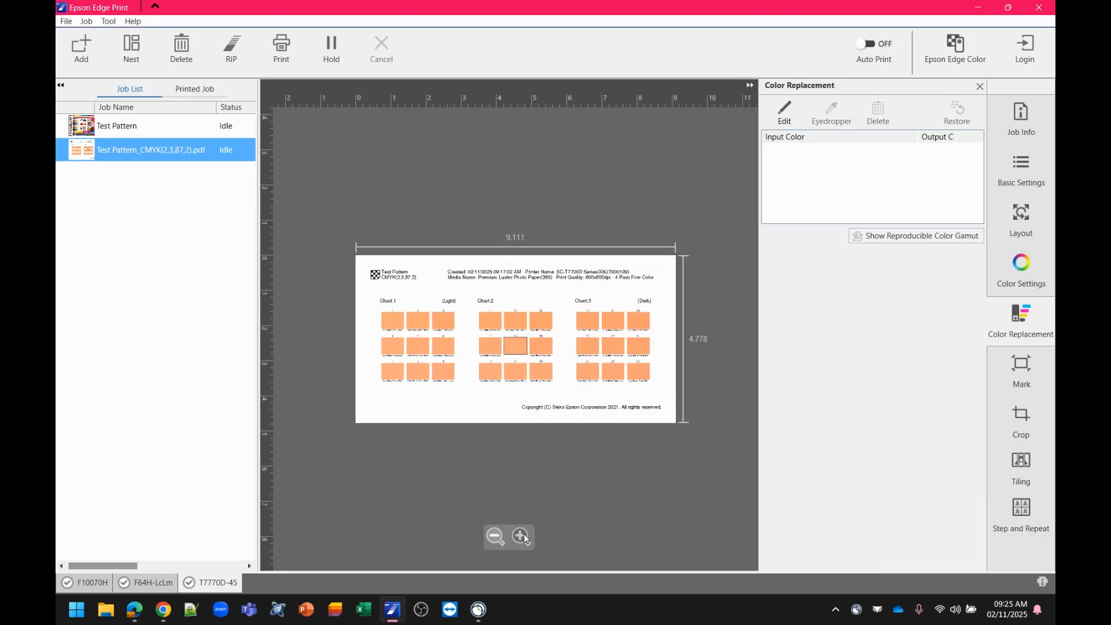
left_click(522, 536)
left_click(524, 537)
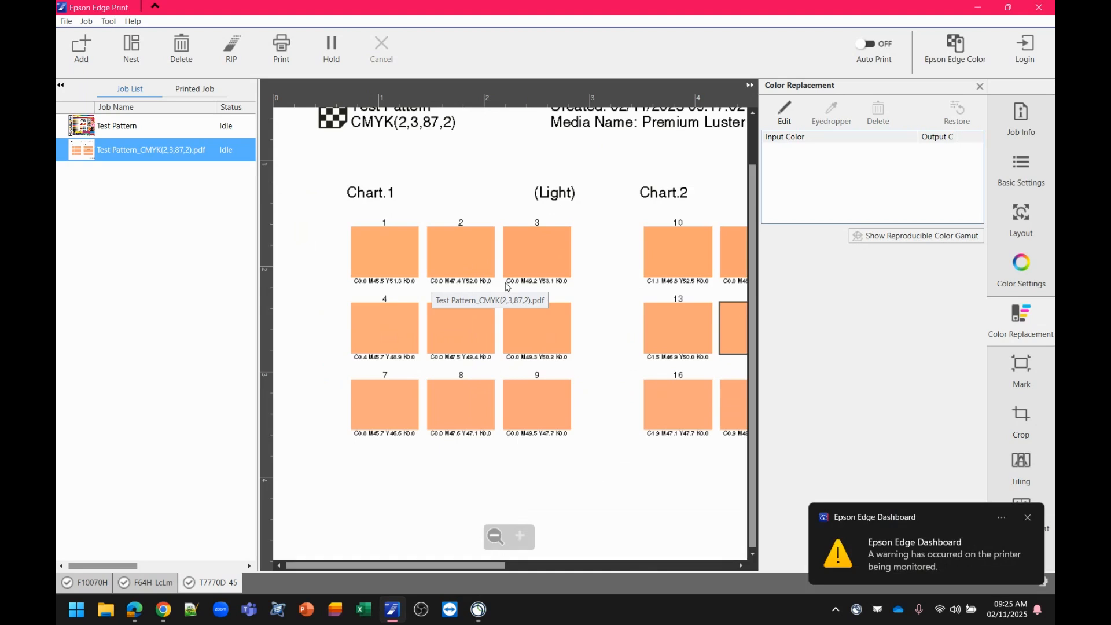
left_click(1028, 518)
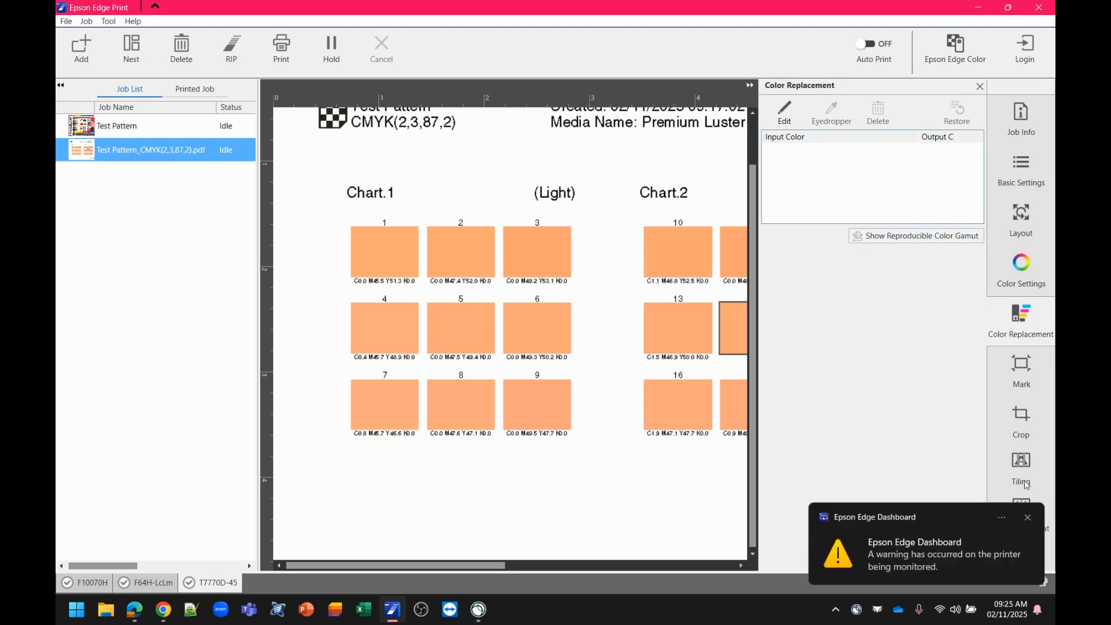
left_click(1028, 518)
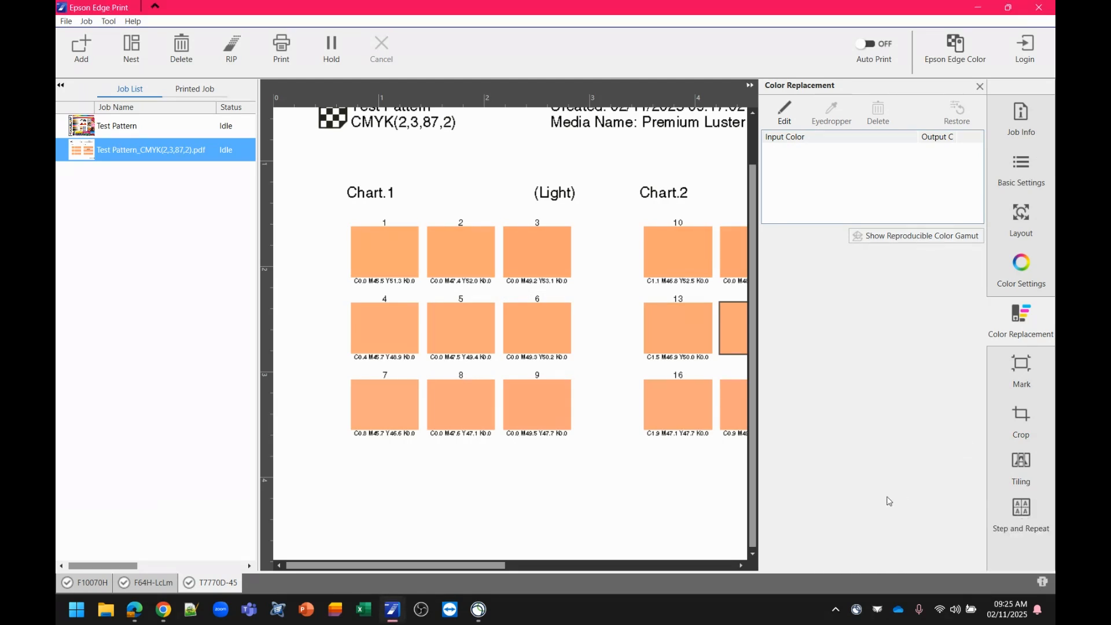
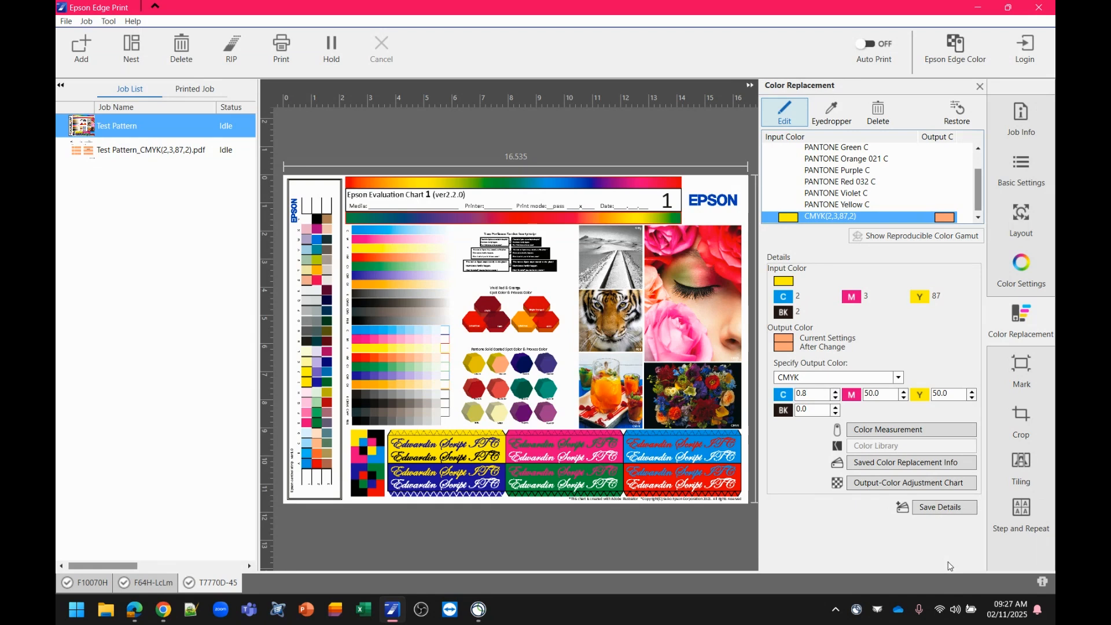
Step: Review the available mark types for the Test Pattern job, keeping No mark, and enable its job label
left_click(1022, 371)
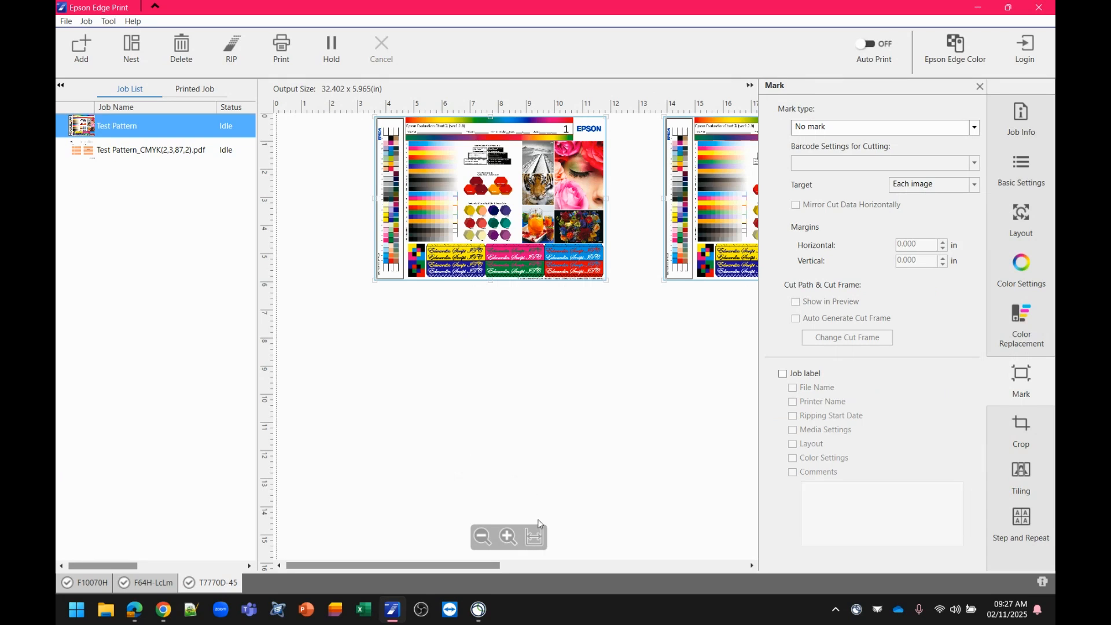
left_click(542, 540)
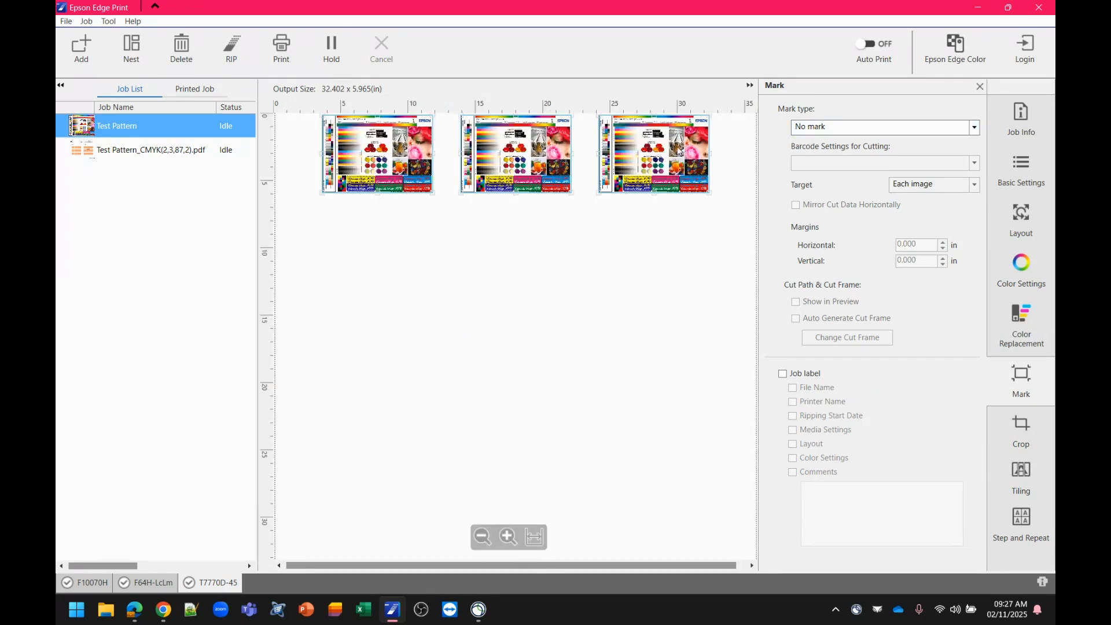
left_click(928, 130)
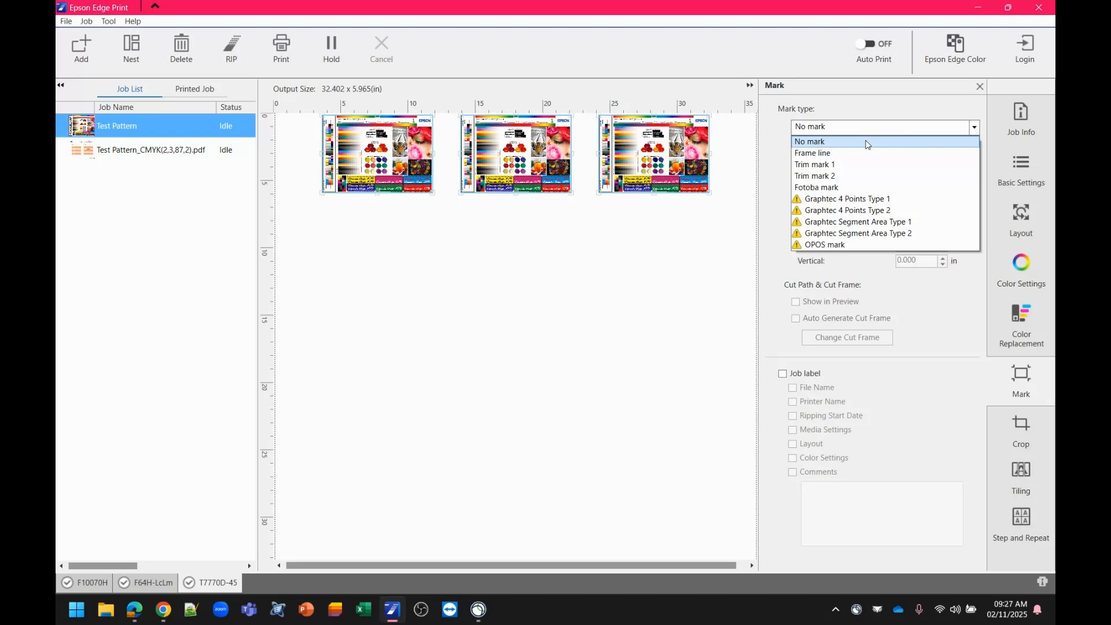
left_click(769, 338)
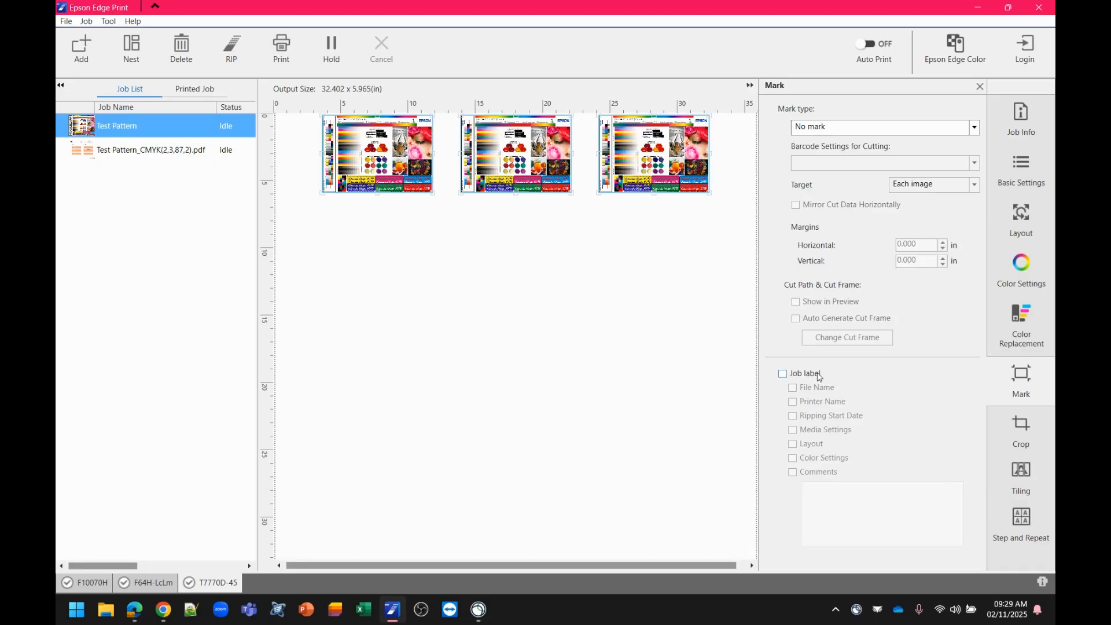
left_click(818, 376)
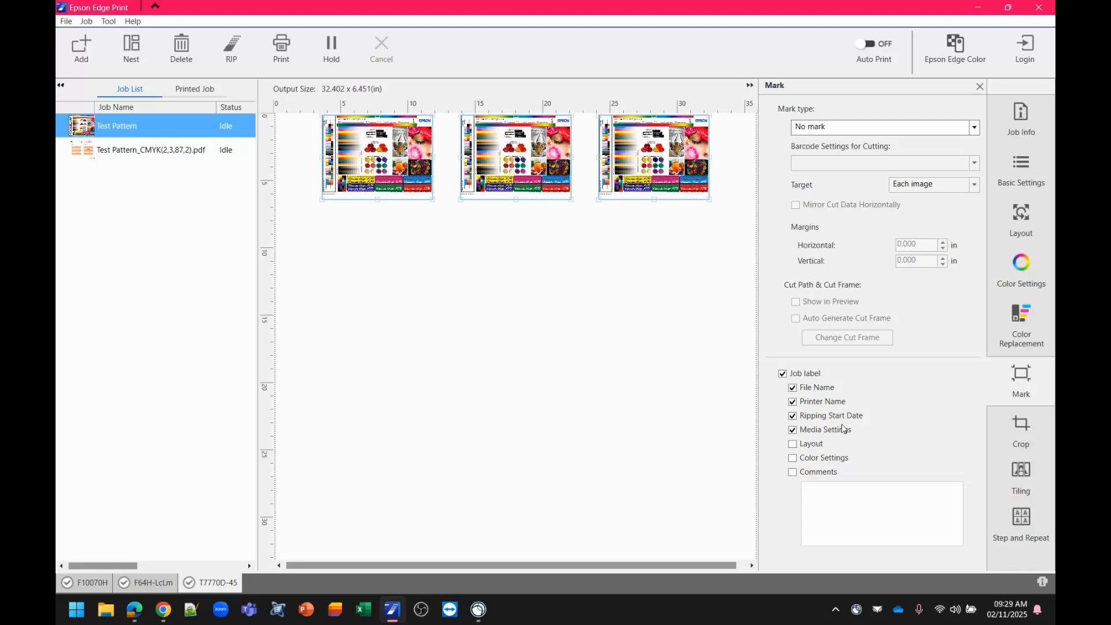
Step: Enable cropping on the Test Pattern job and crop it to the face-and-roses photo, about 1.7 in wide and 2.4 in high
left_click(1027, 428)
mouse_move(548, 470)
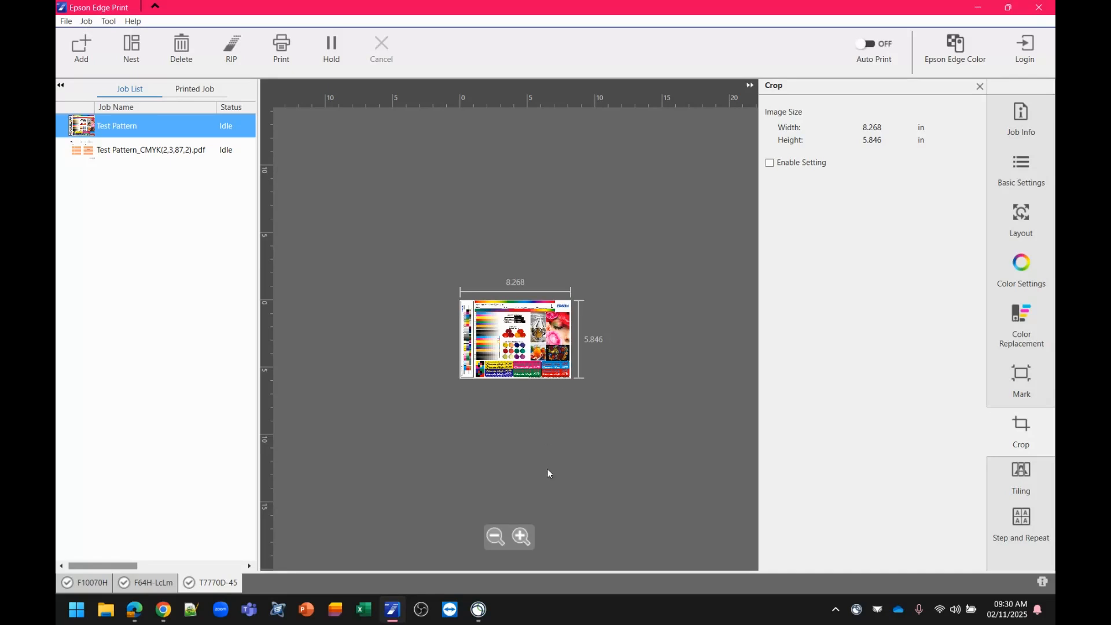
left_click(521, 536)
left_click(520, 536)
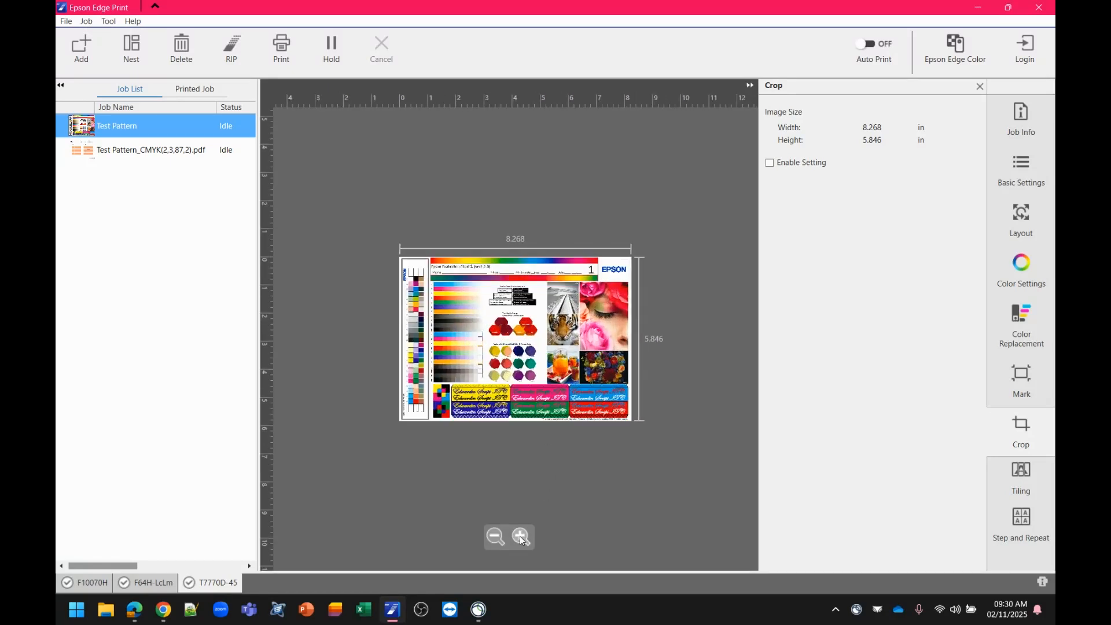
left_click(521, 536)
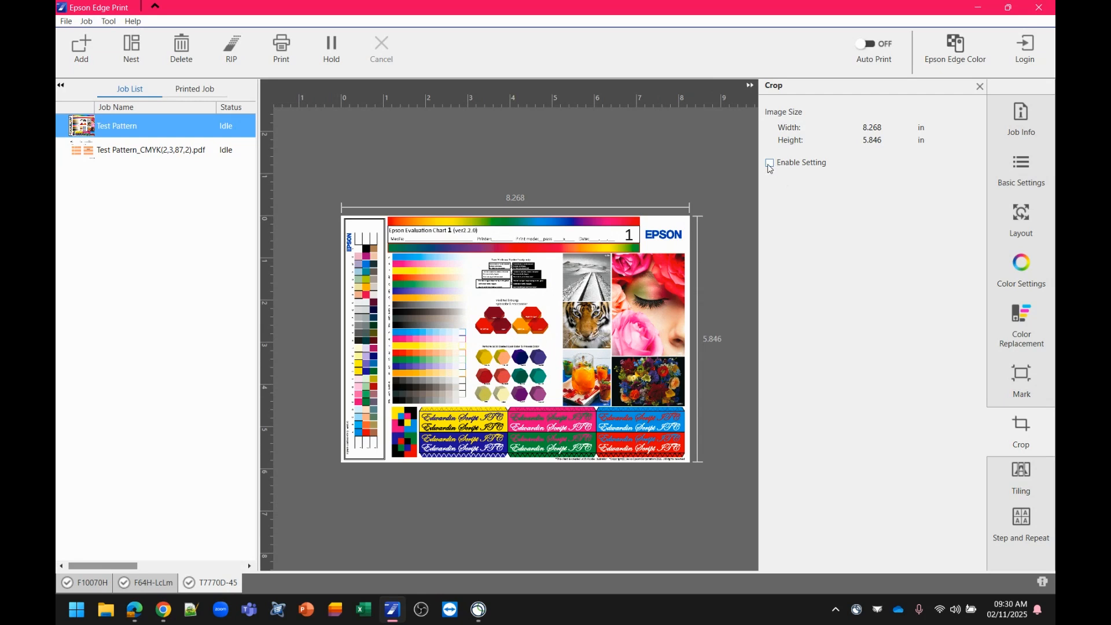
left_click(769, 163)
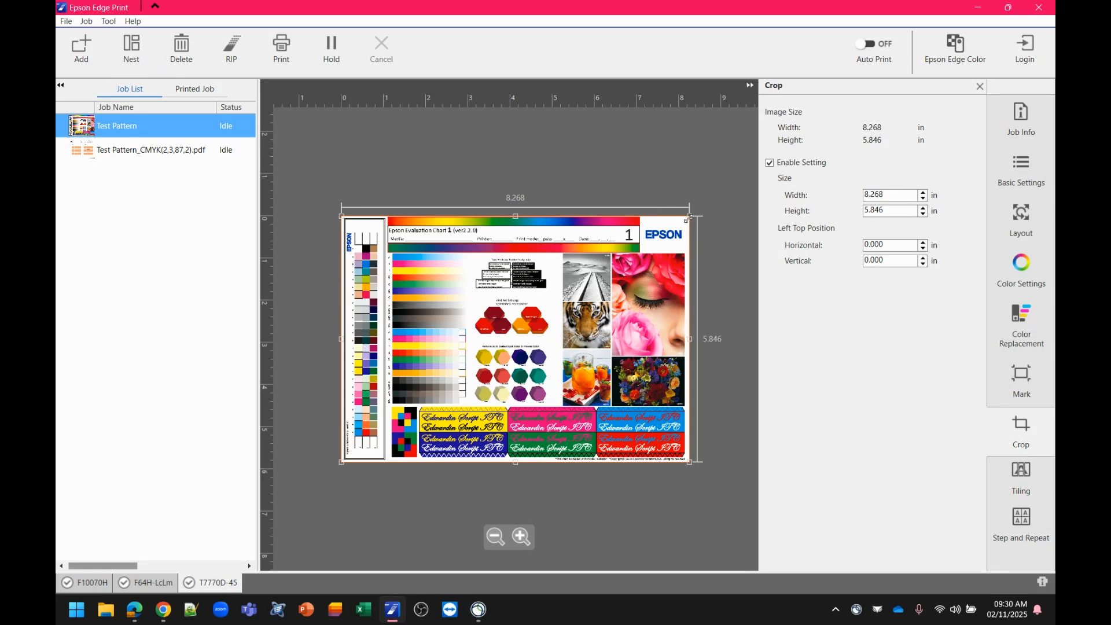
left_click_drag(689, 218, 683, 254)
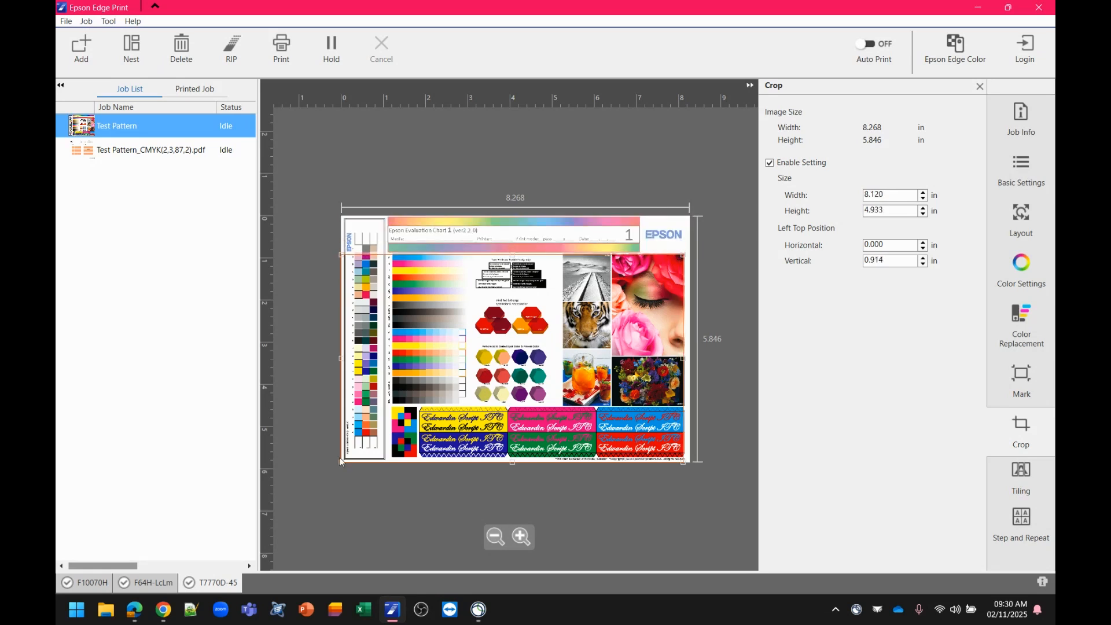
left_click_drag(479, 381, 615, 355)
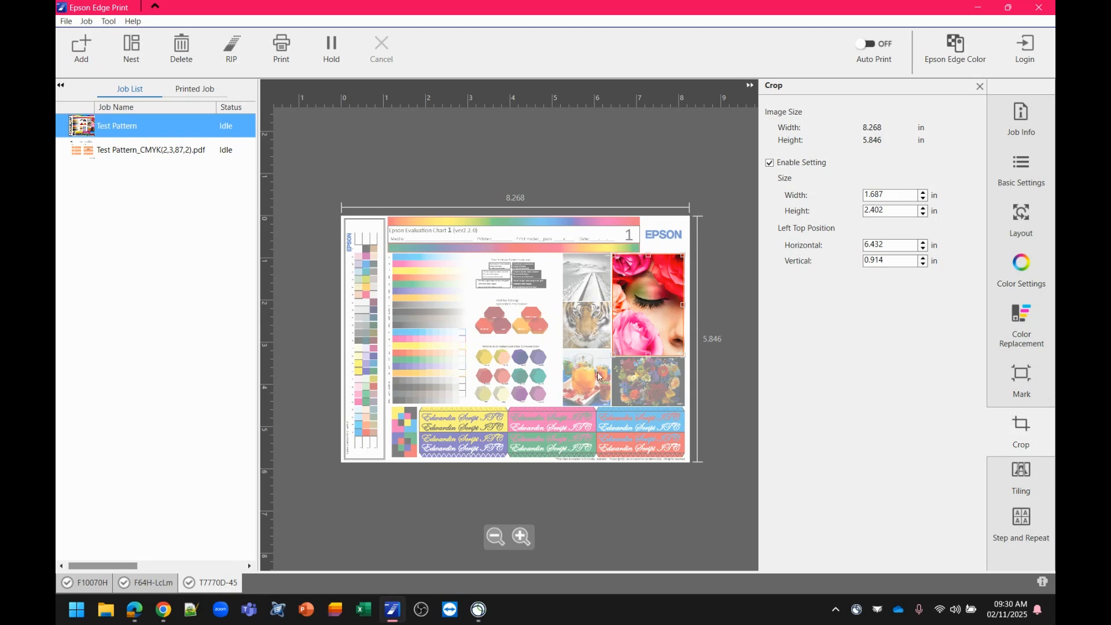
mouse_move(613, 355)
left_mouse_down()
mouse_move(574, 373)
mouse_move(593, 414)
mouse_move(615, 422)
mouse_move(603, 420)
mouse_move(615, 354)
left_mouse_up()
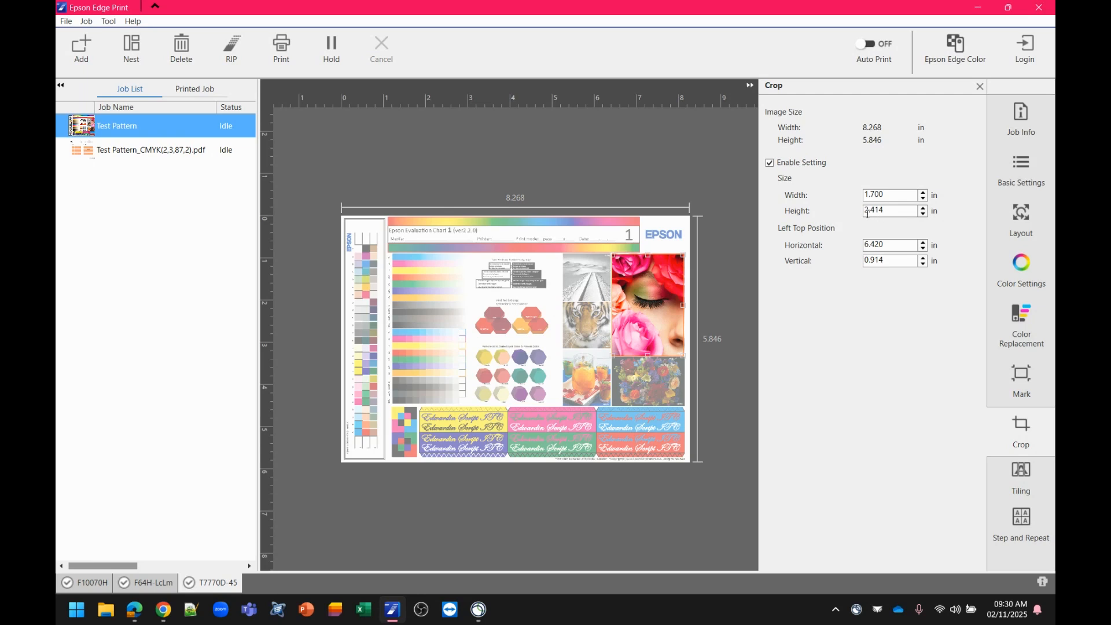
left_click_drag(893, 195, 855, 216)
Step: Check the cropped copies in the print layout and arrange them by the specified interval with the Tight option
left_click(1024, 376)
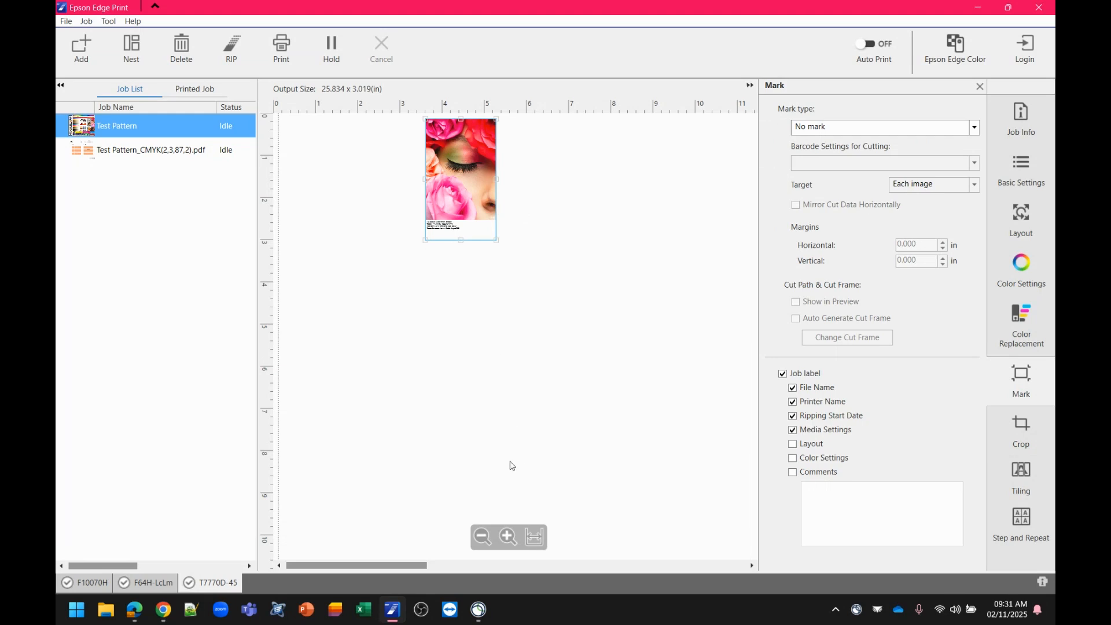
left_click(482, 537)
left_click(482, 537)
left_click(483, 536)
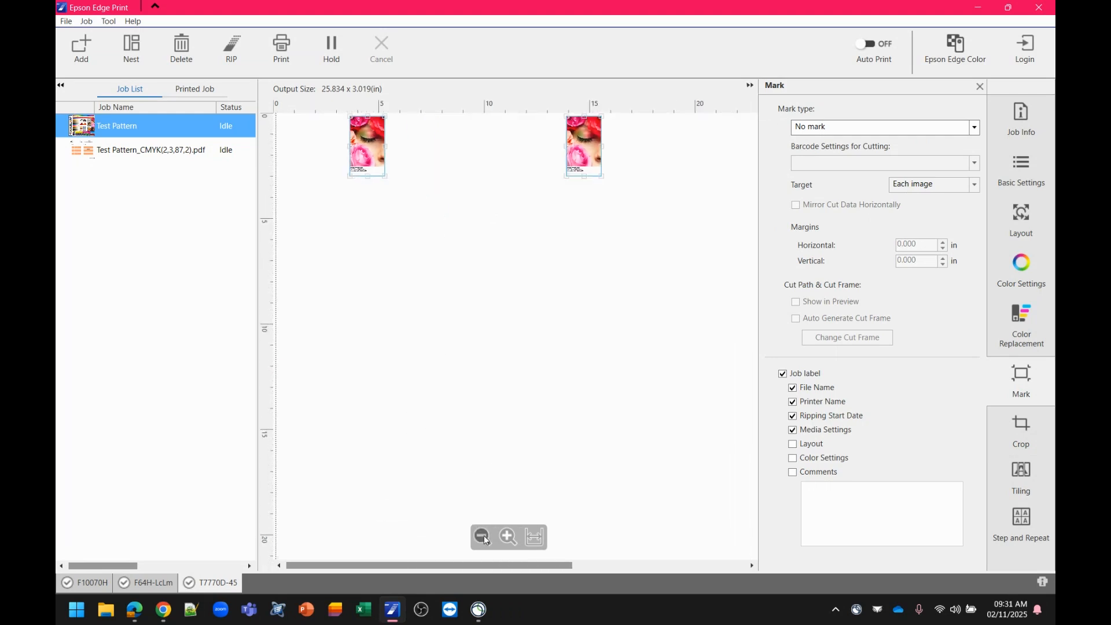
left_click(483, 536)
left_click(482, 536)
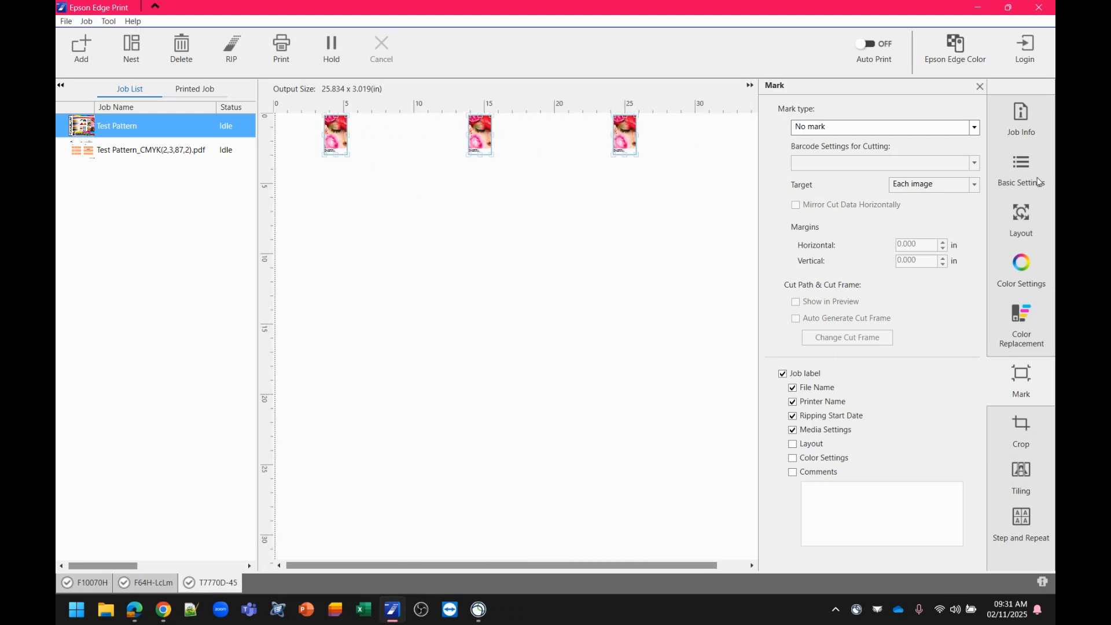
left_click(1027, 210)
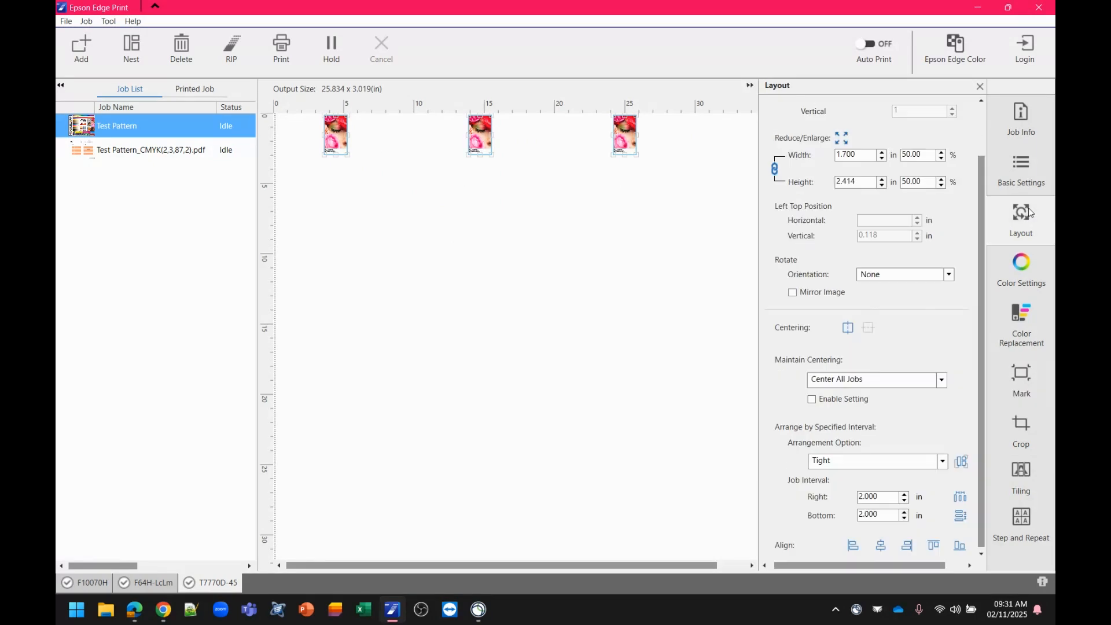
left_click(963, 463)
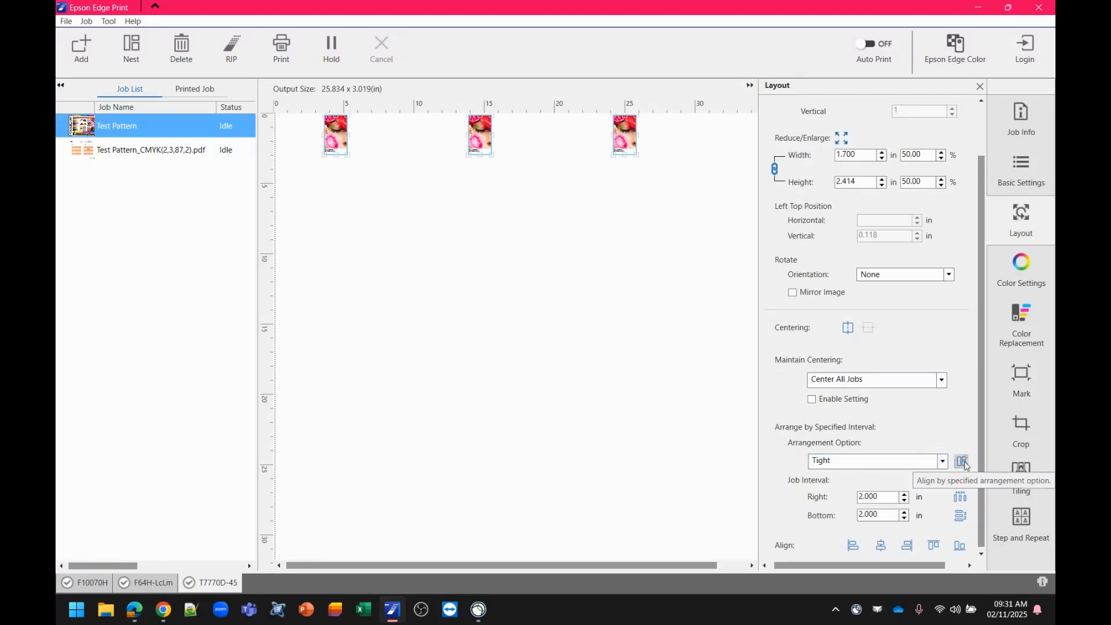
left_click(963, 463)
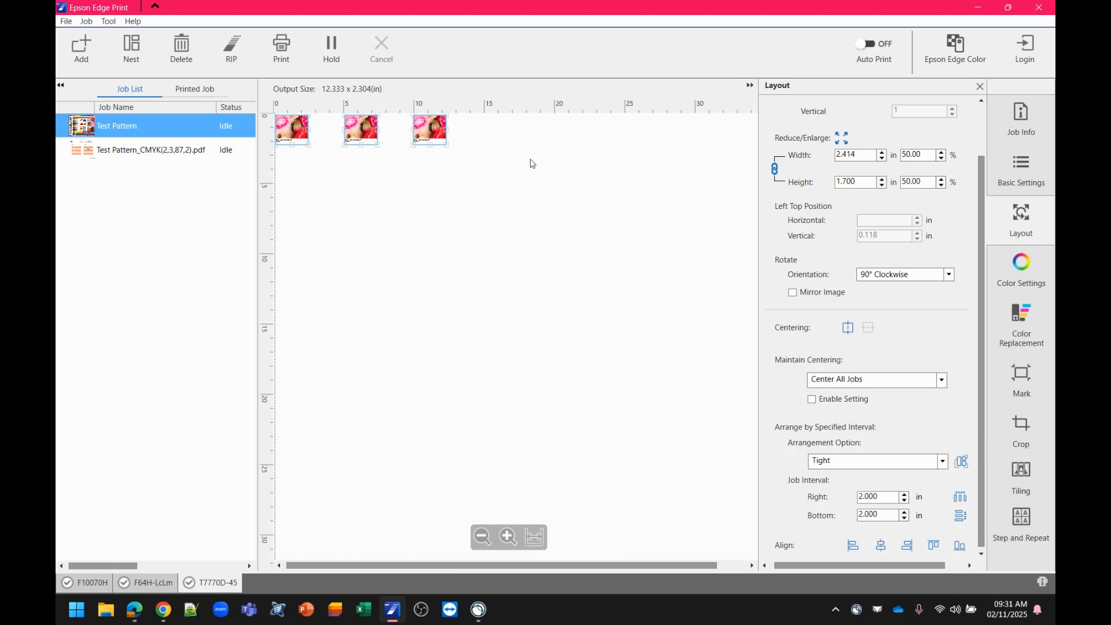
Step: Review the arrangement options, keeping Tight, and set the cropped copies' rotation orientation to None
left_click(921, 461)
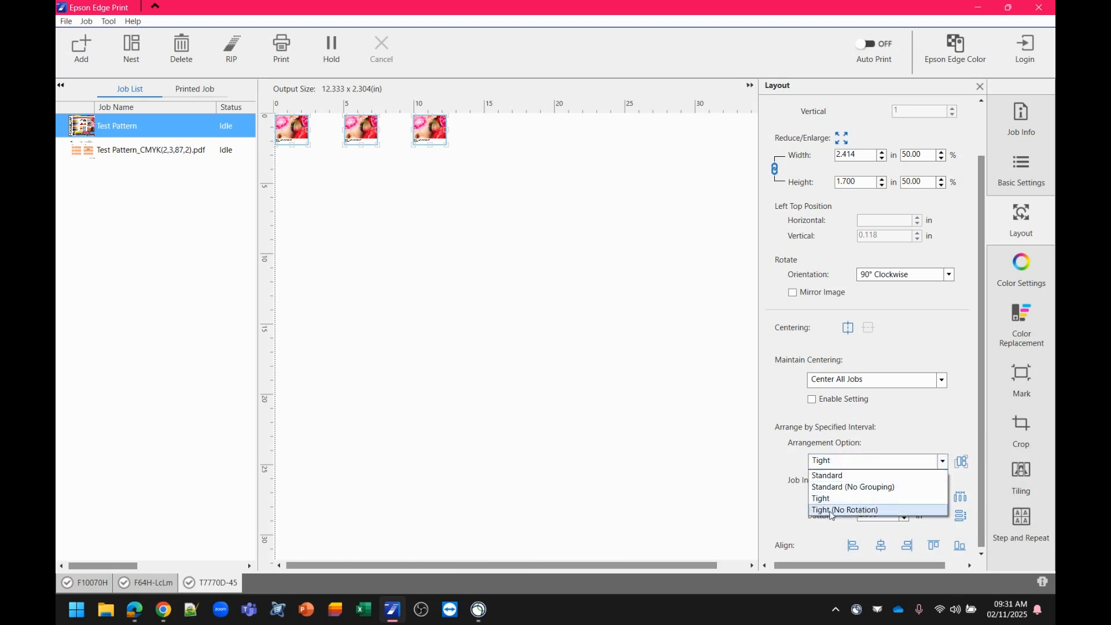
left_click(919, 432)
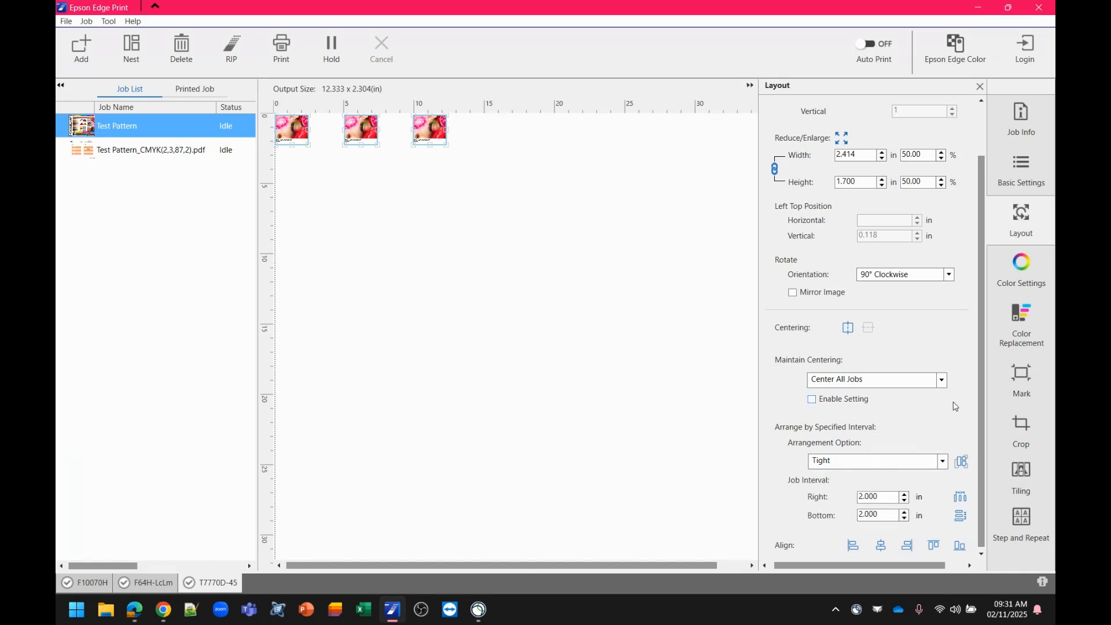
left_click(902, 274)
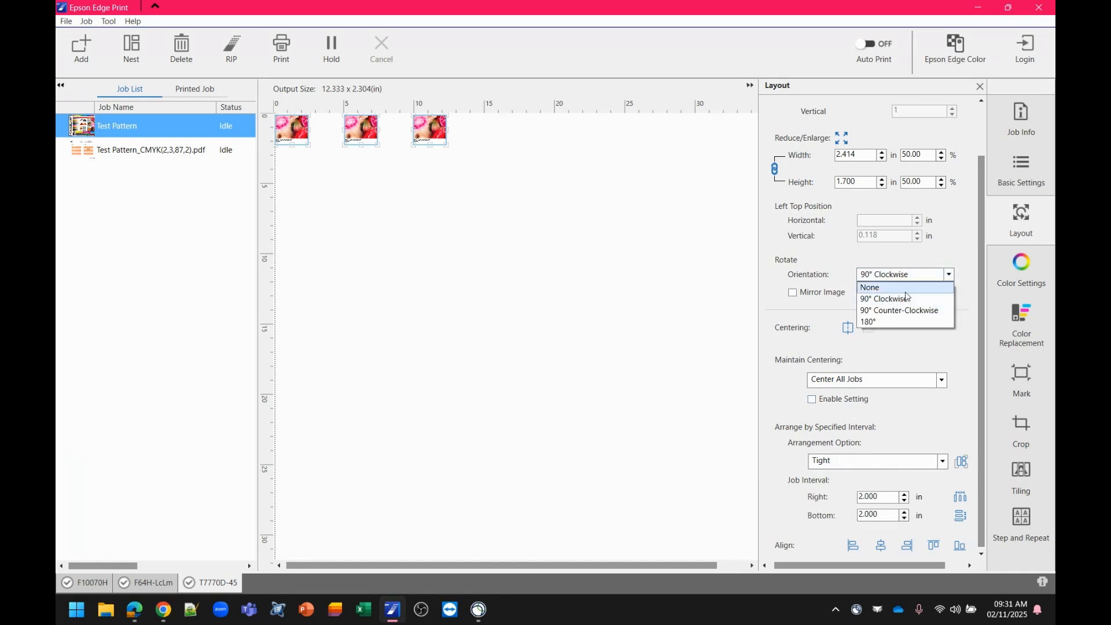
left_click(906, 289)
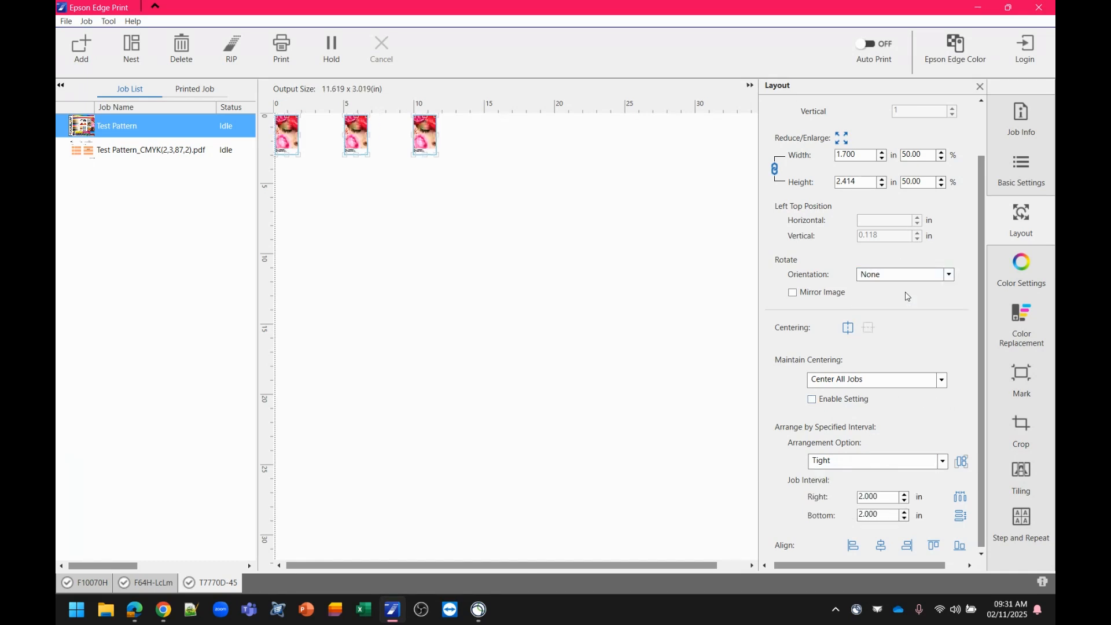
Step: Turn off cropping for the Test Pattern job and rearrange its full-size copies with the Tight option
left_click(1022, 428)
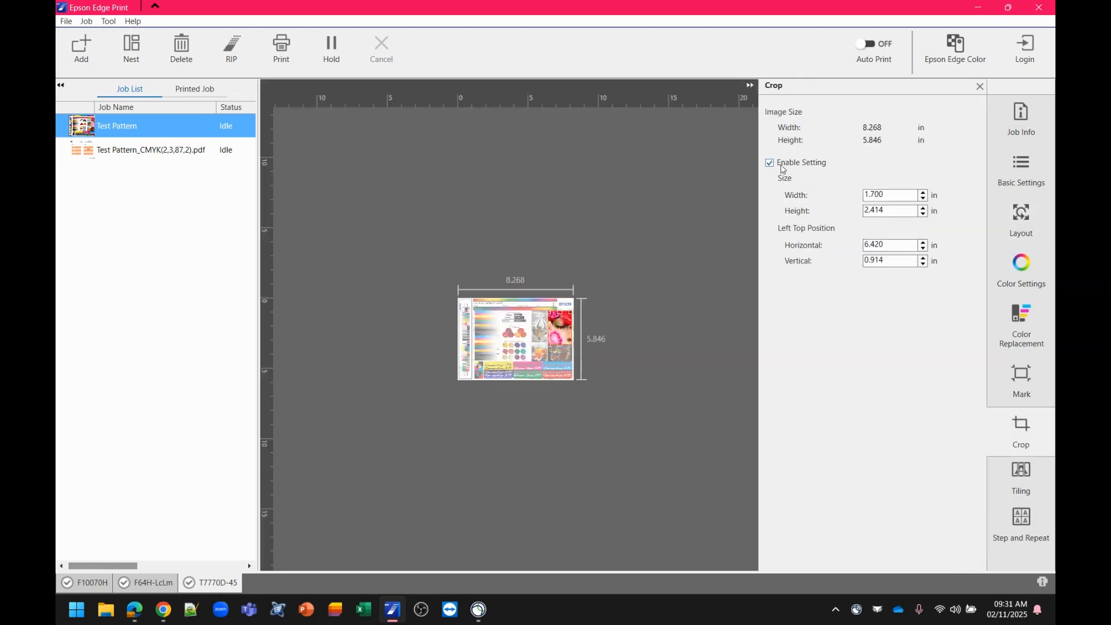
left_click(770, 164)
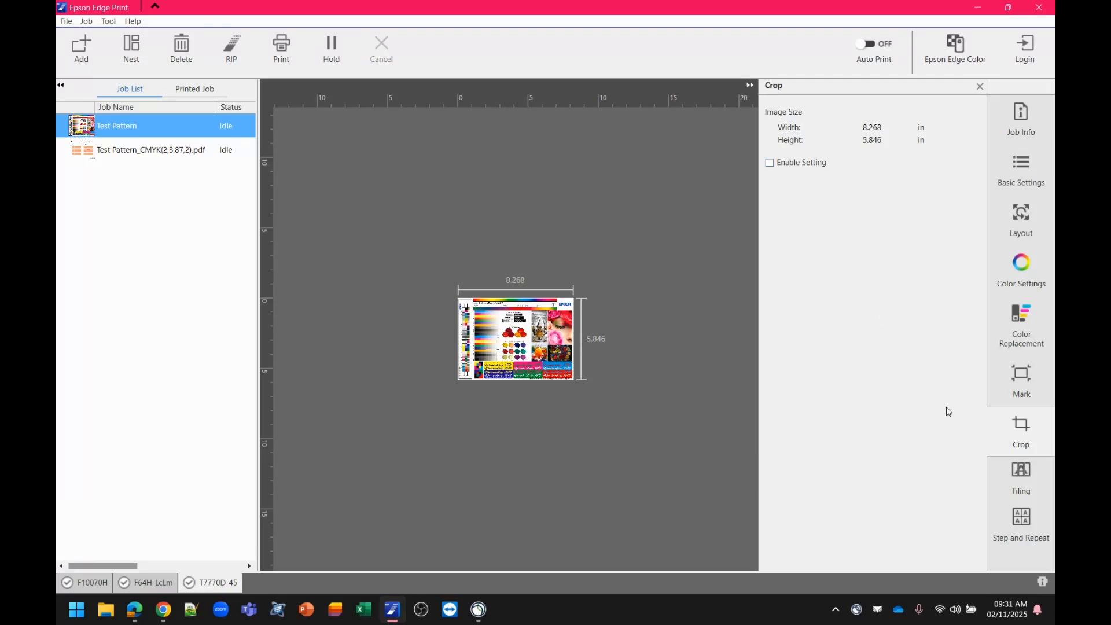
left_click(1024, 372)
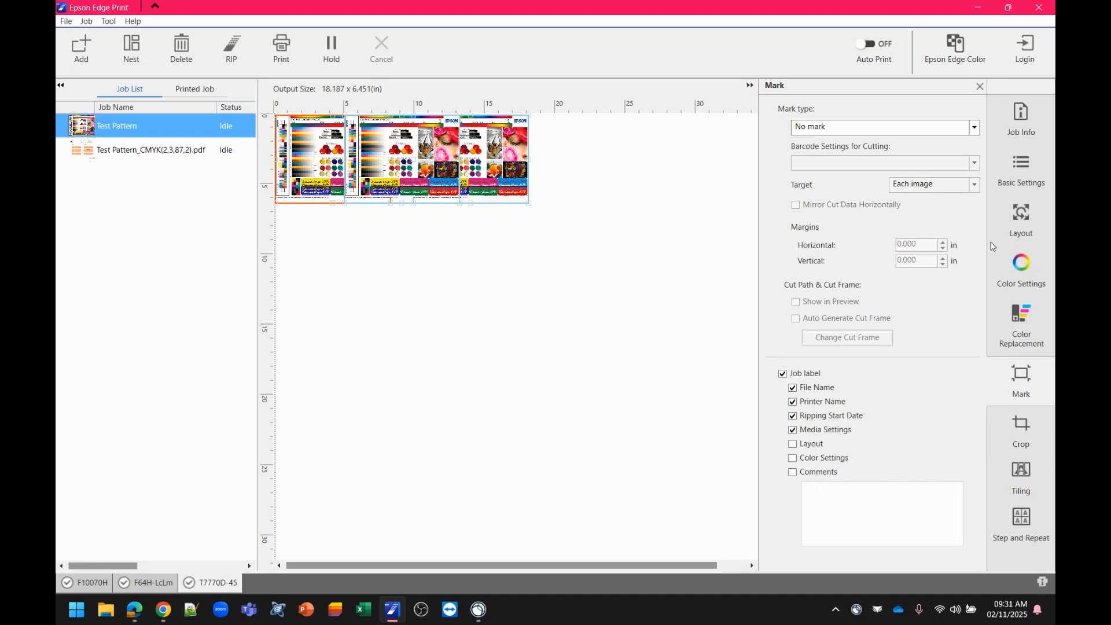
left_click(1011, 211)
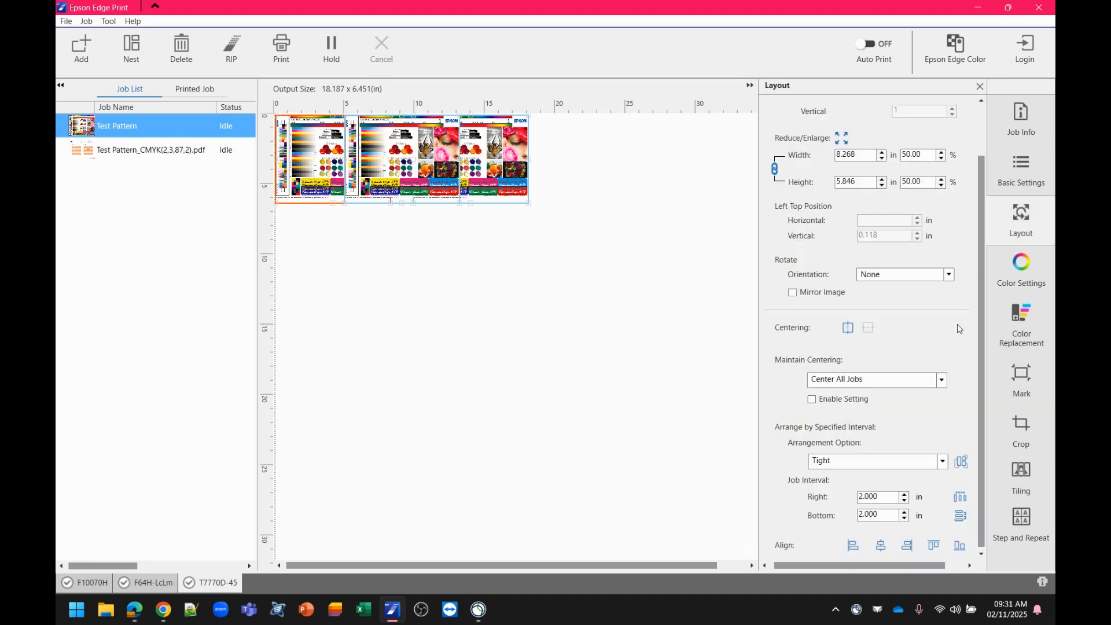
left_click(960, 461)
Step: Enable tiling for the Test Pattern job with 4 horizontal tiles and set the overlap on the tiles' right edges
left_click(1022, 468)
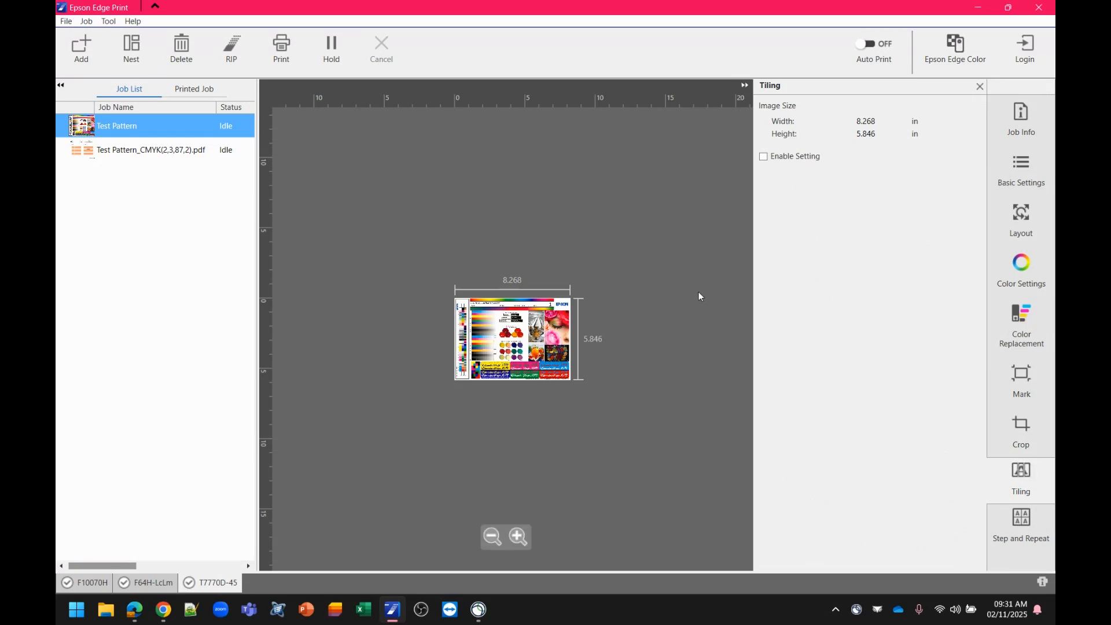
left_click(518, 537)
left_click(518, 537)
left_click(518, 537)
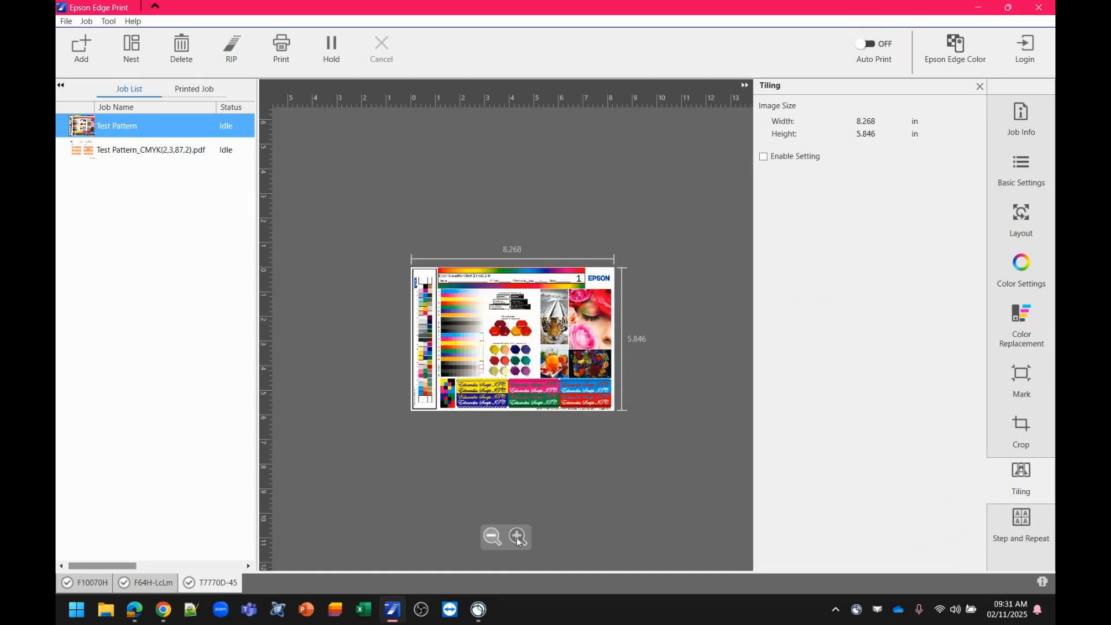
left_click(518, 537)
left_click(518, 538)
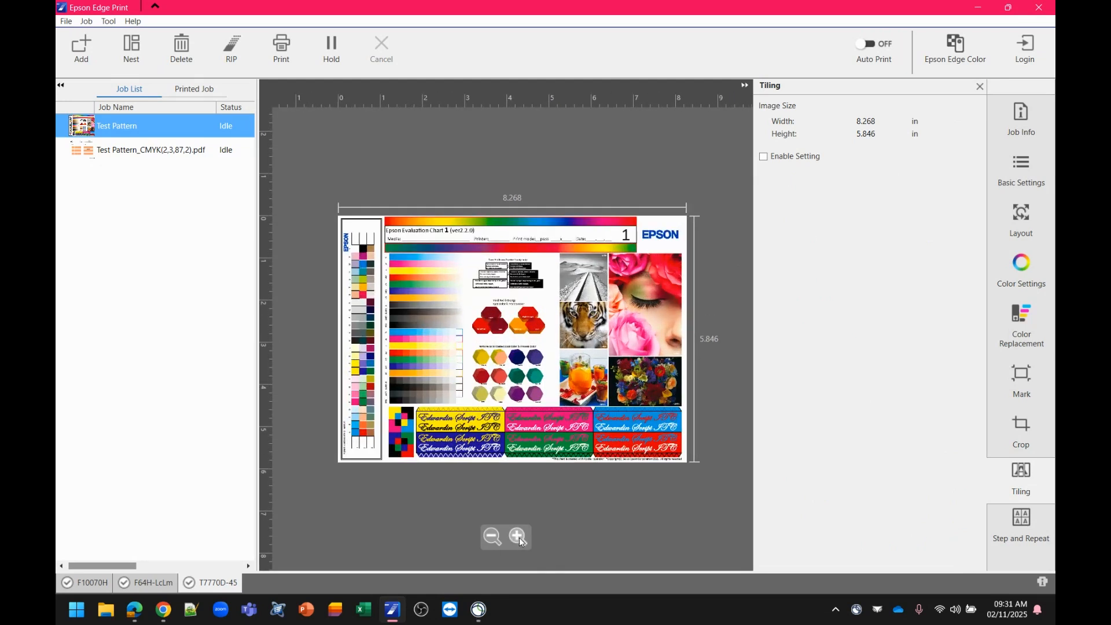
left_click(763, 157)
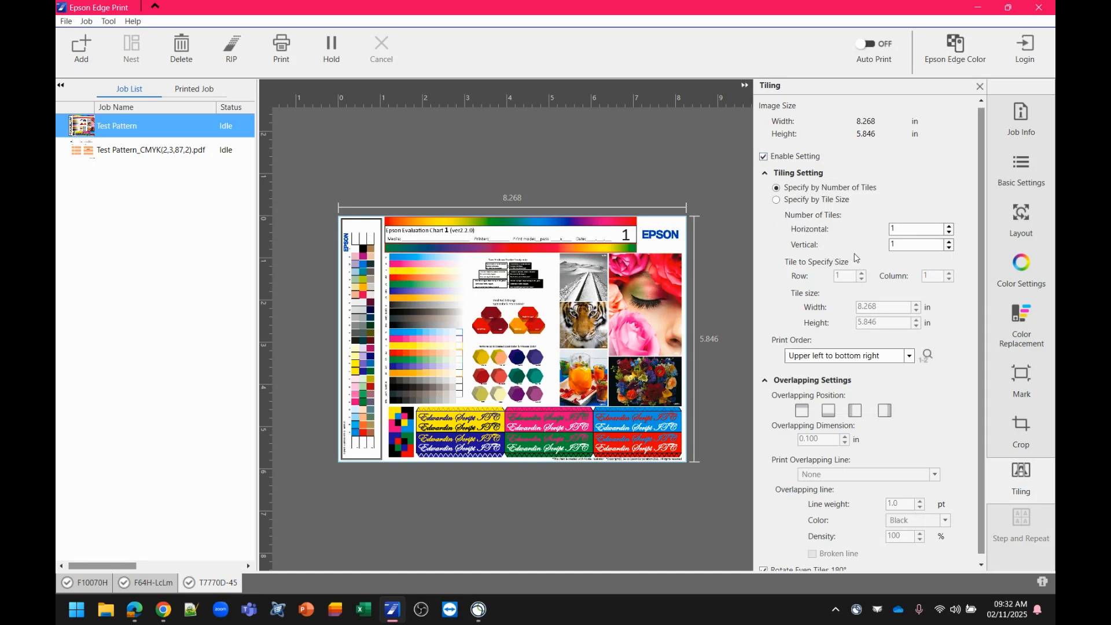
left_click(949, 226)
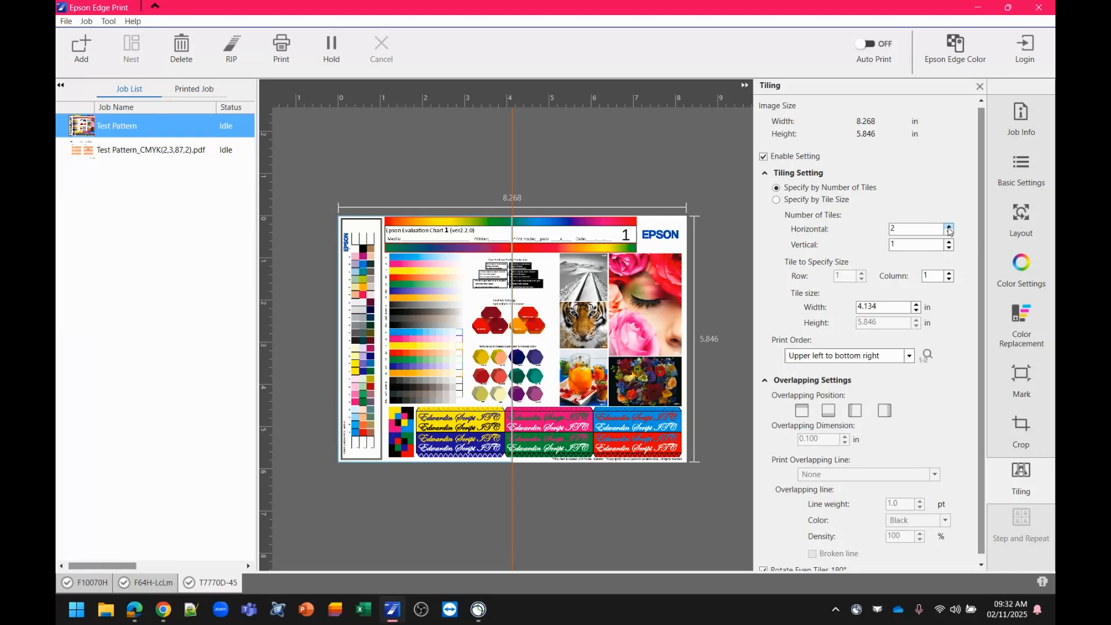
left_click(949, 227)
left_click(949, 227)
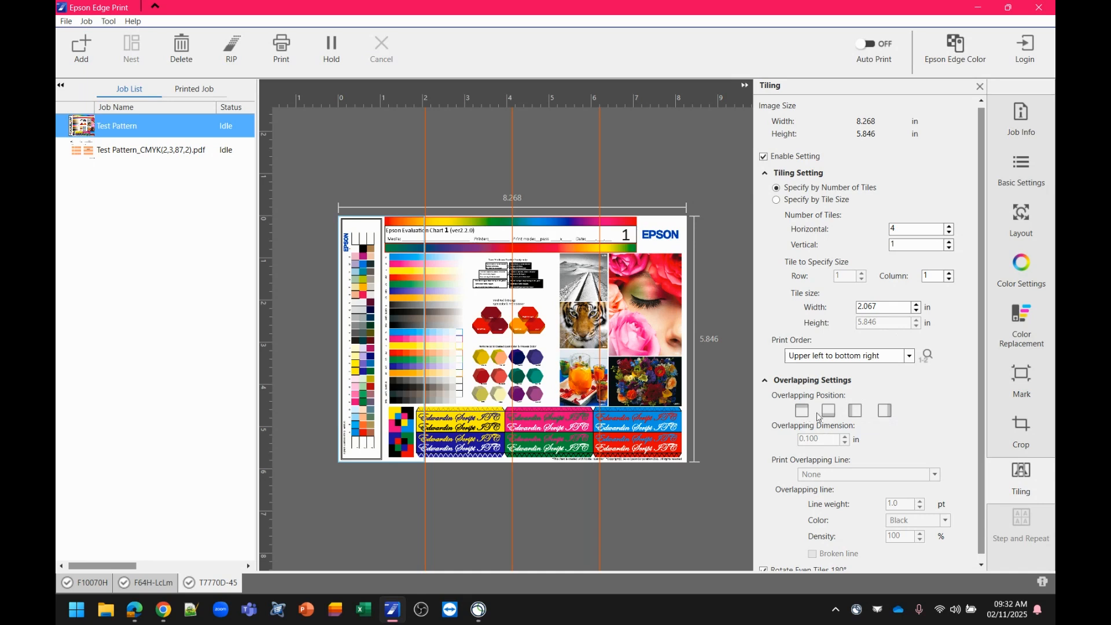
left_click(886, 411)
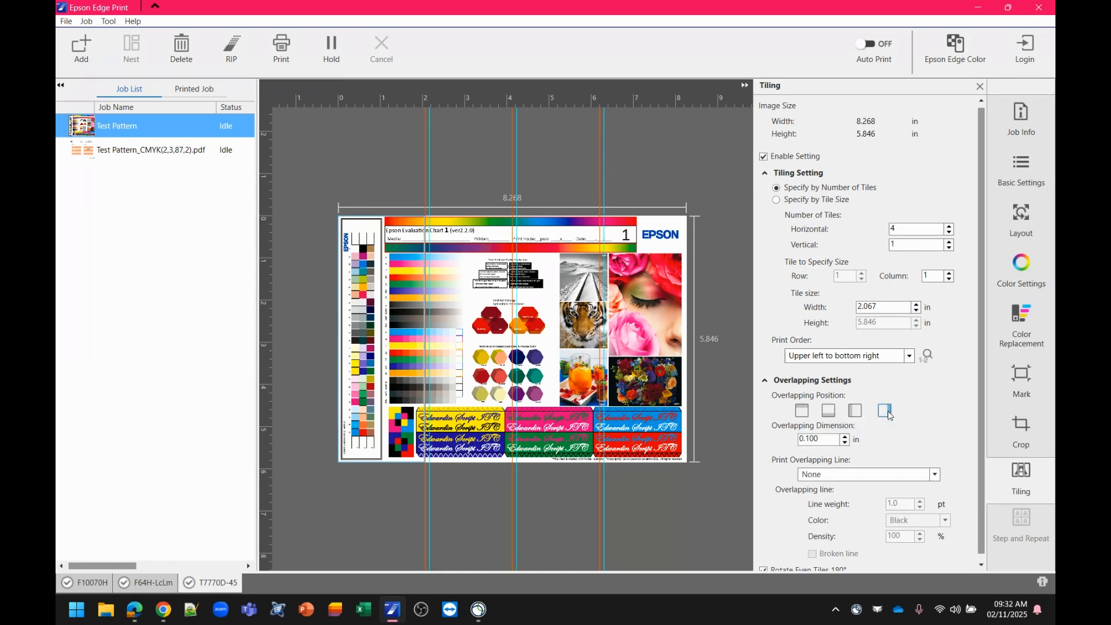
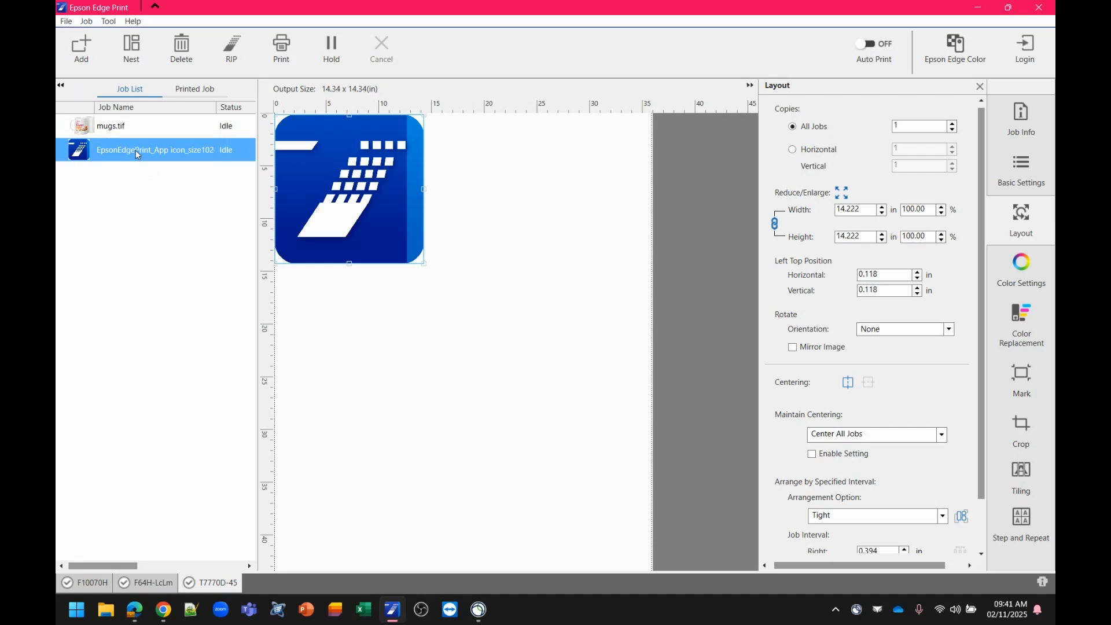
Step: Nest the mugs.tif and Epson Edge Print app icon jobs together into one nesting job
left_click(131, 126)
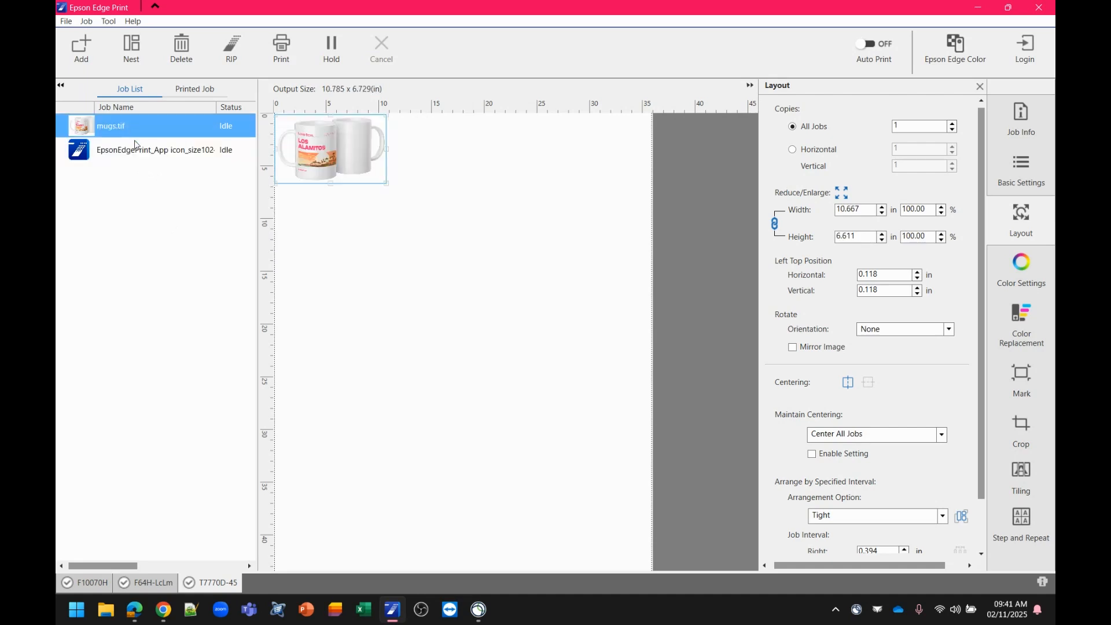
left_click(138, 151)
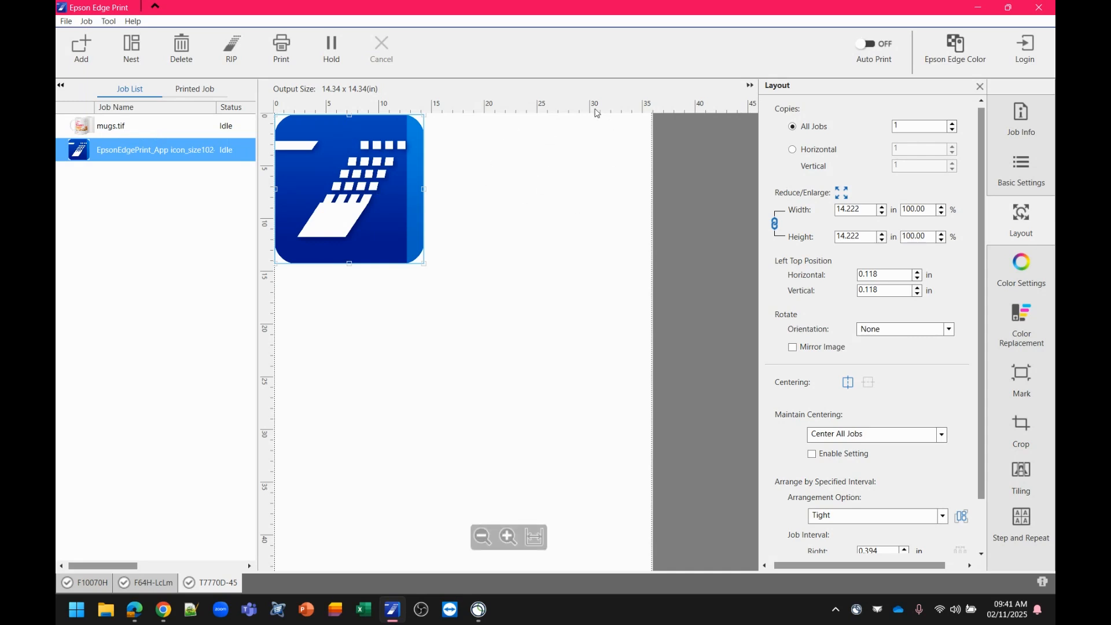
left_click(128, 130)
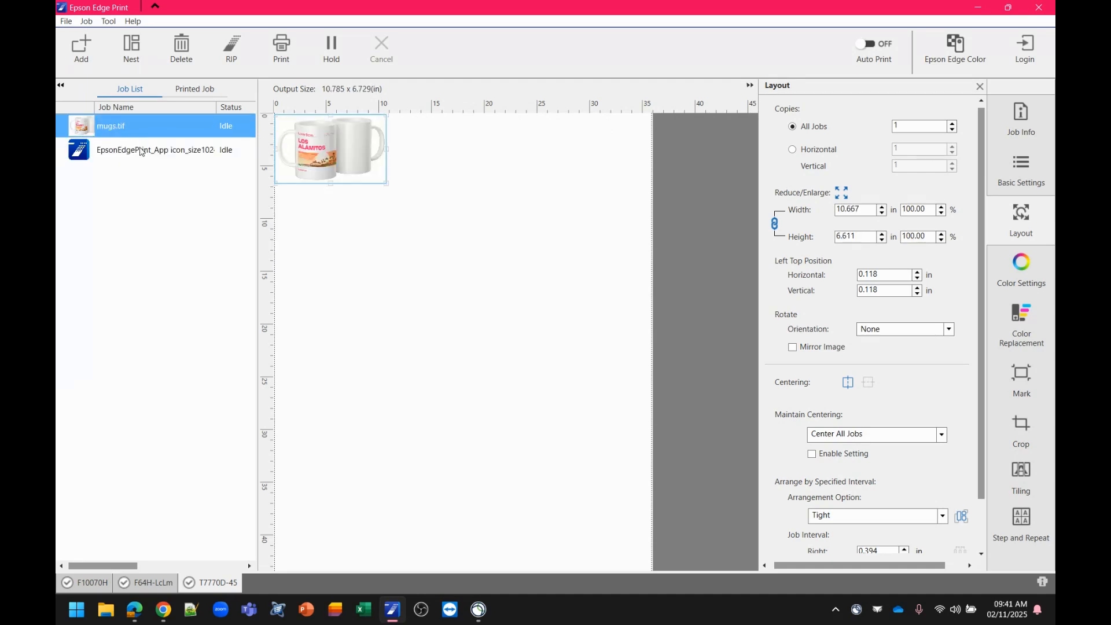
left_click(138, 152, "ctrl")
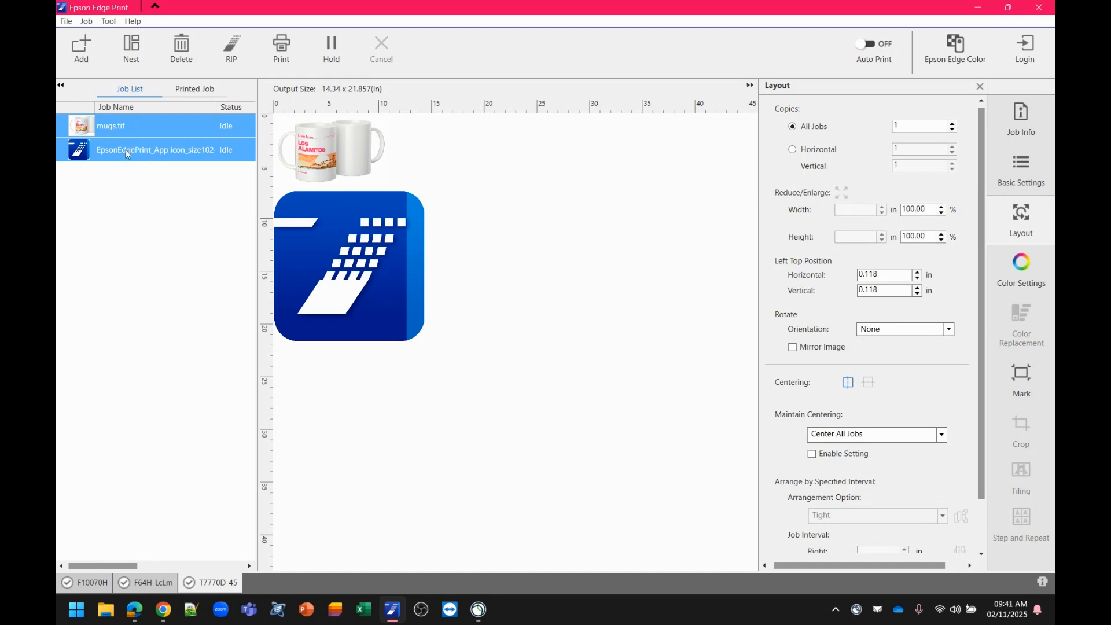
left_click(130, 49)
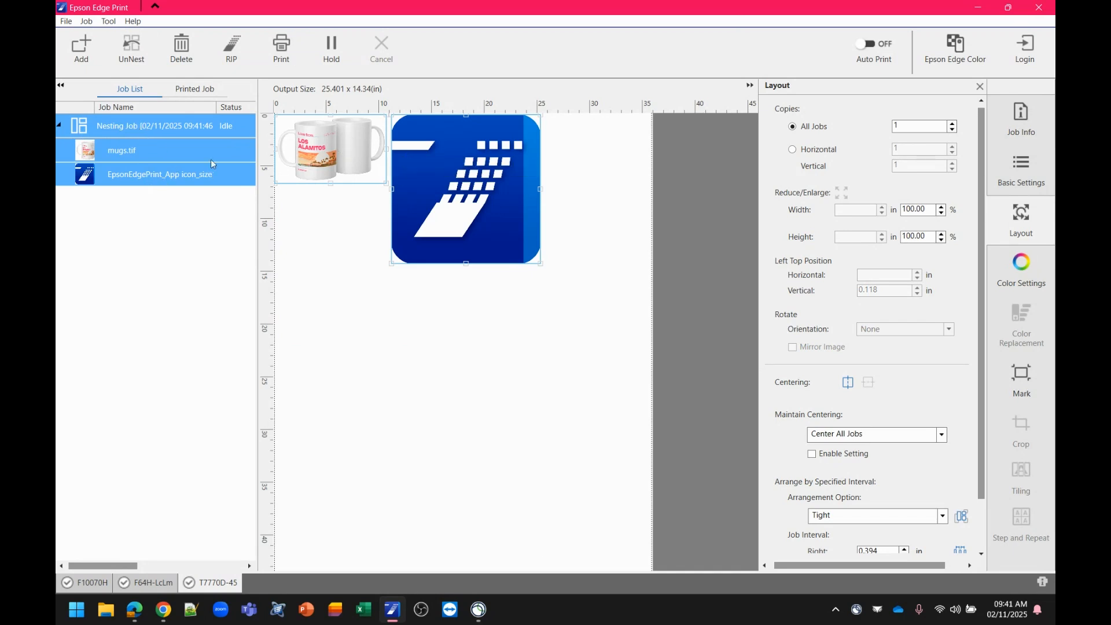
Step: Set the nesting job to 3 copies of each image and scale all copies down to about 96.5%
left_click(950, 123)
left_click(951, 124)
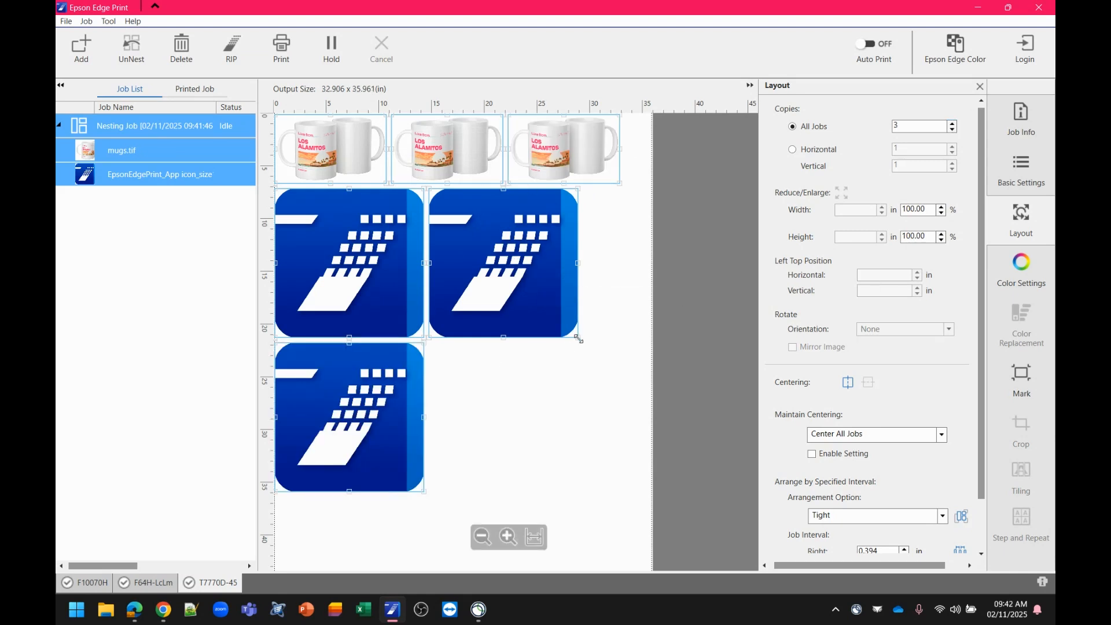
mouse_move(560, 325)
left_mouse_down()
mouse_move(517, 283)
mouse_move(571, 322)
left_mouse_up()
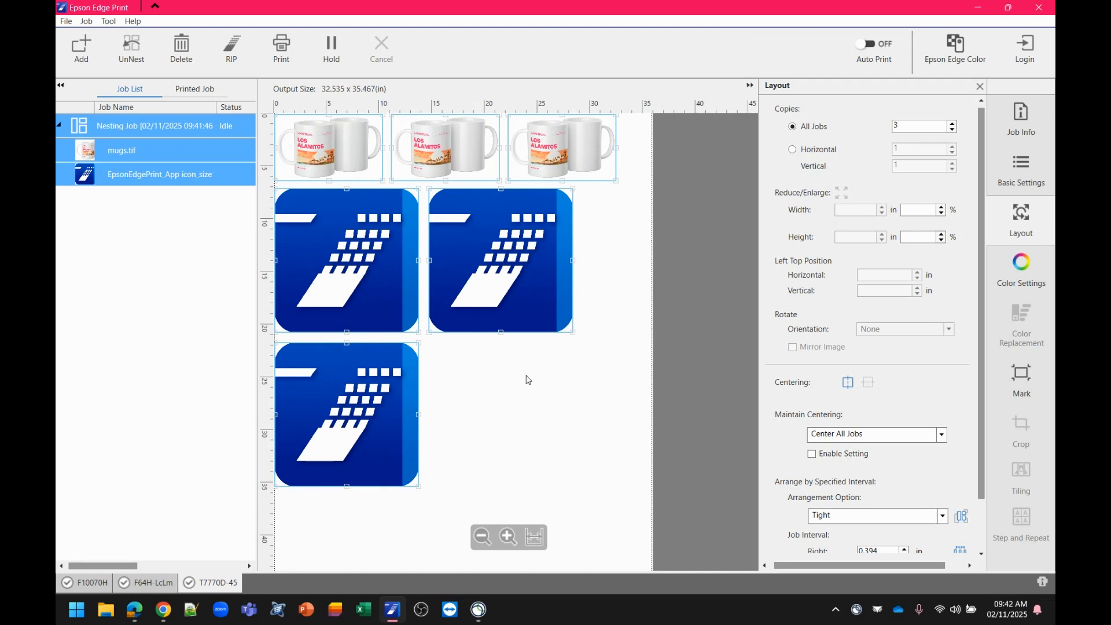
Step: Resize the nested app icon copies proportionally to about 12.8 in square, about 90% scale
left_click(516, 286)
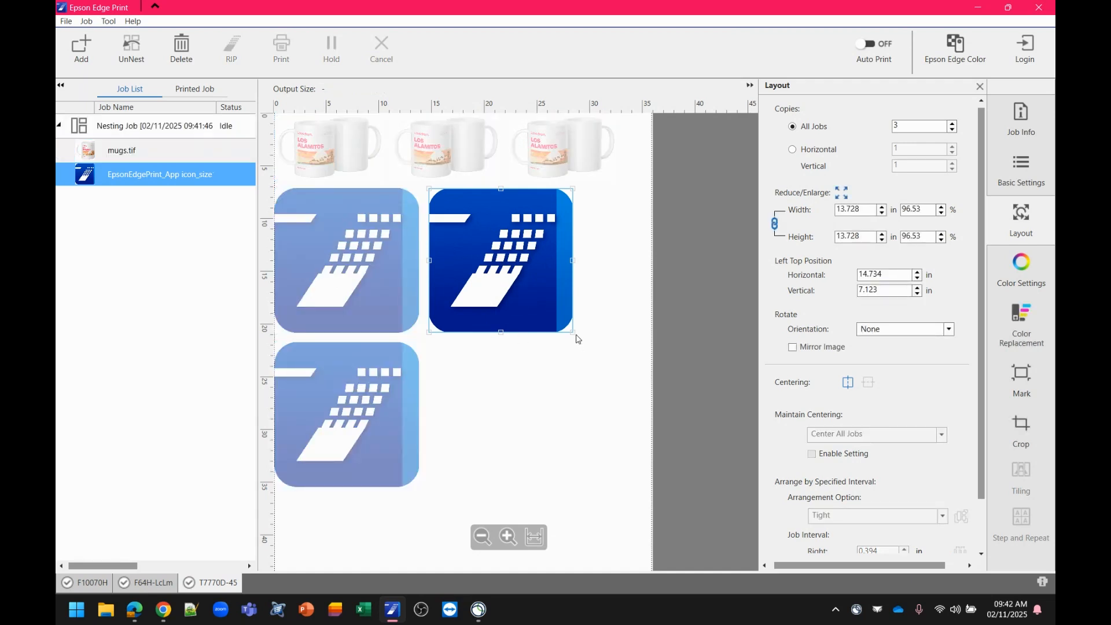
left_click_drag(571, 331, 512, 272)
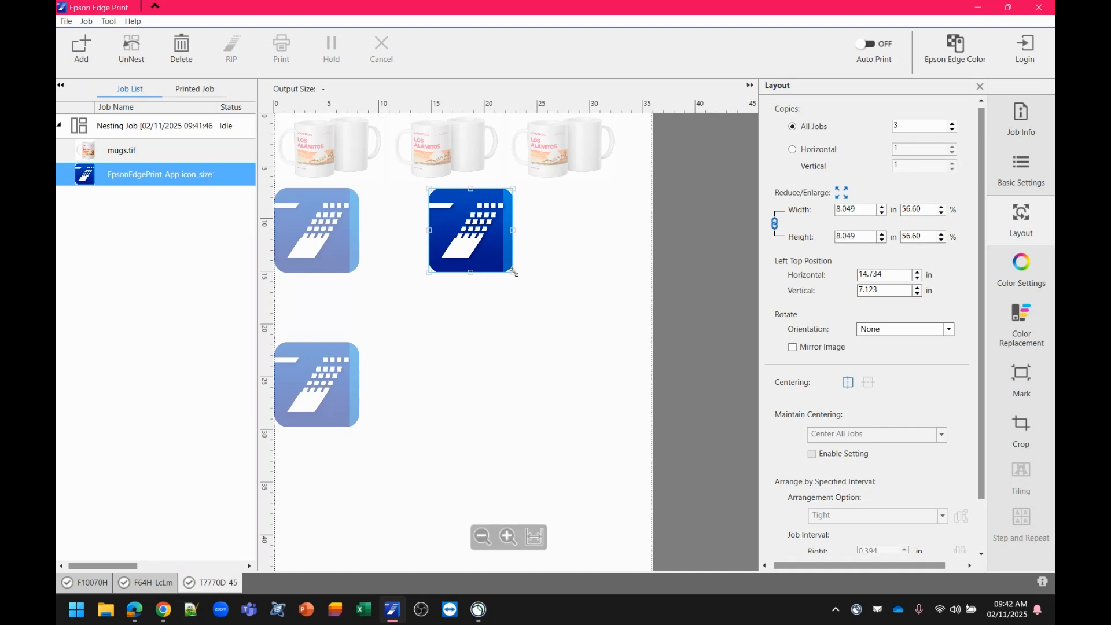
left_click_drag(513, 272, 565, 320)
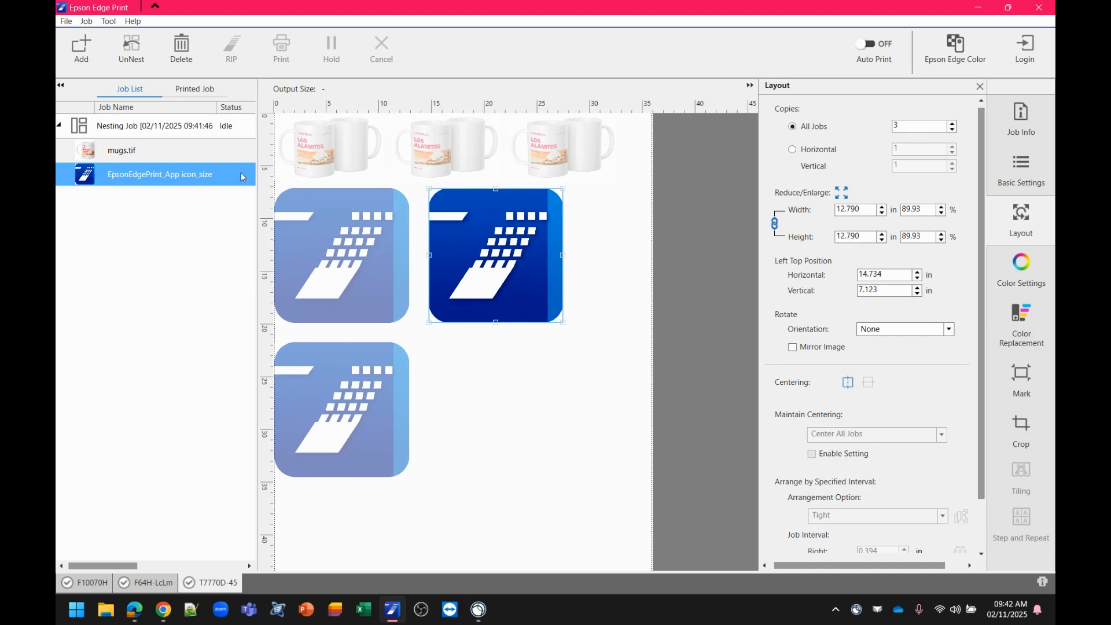
Step: Reduce the app icon to 2 copies, and unnest the jobs to show mugs.tif on its own
left_click(952, 130)
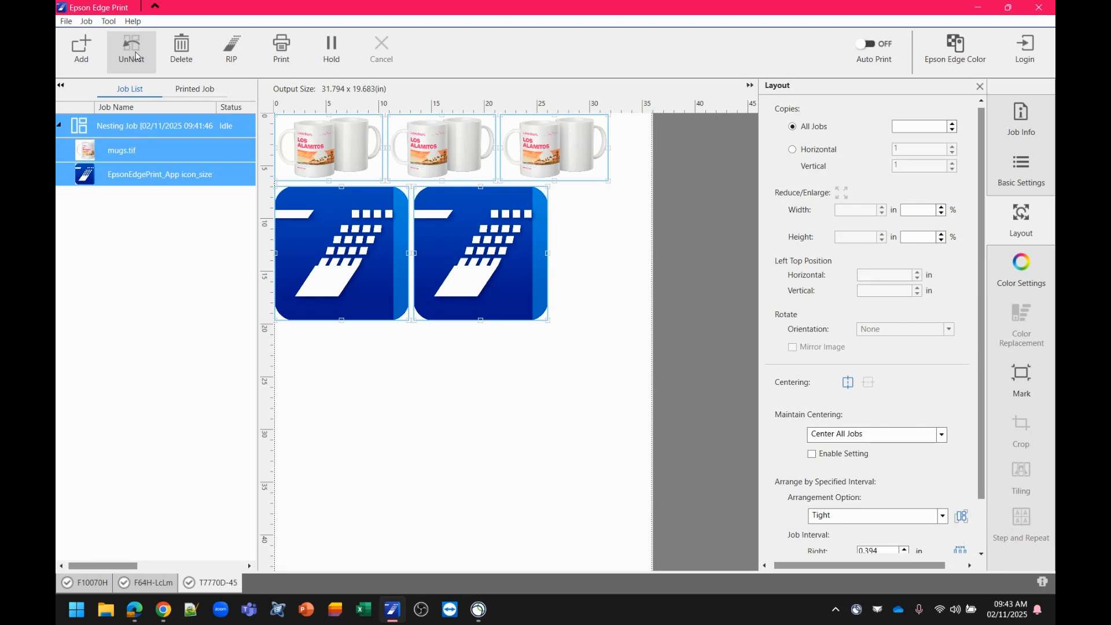
left_click(135, 54)
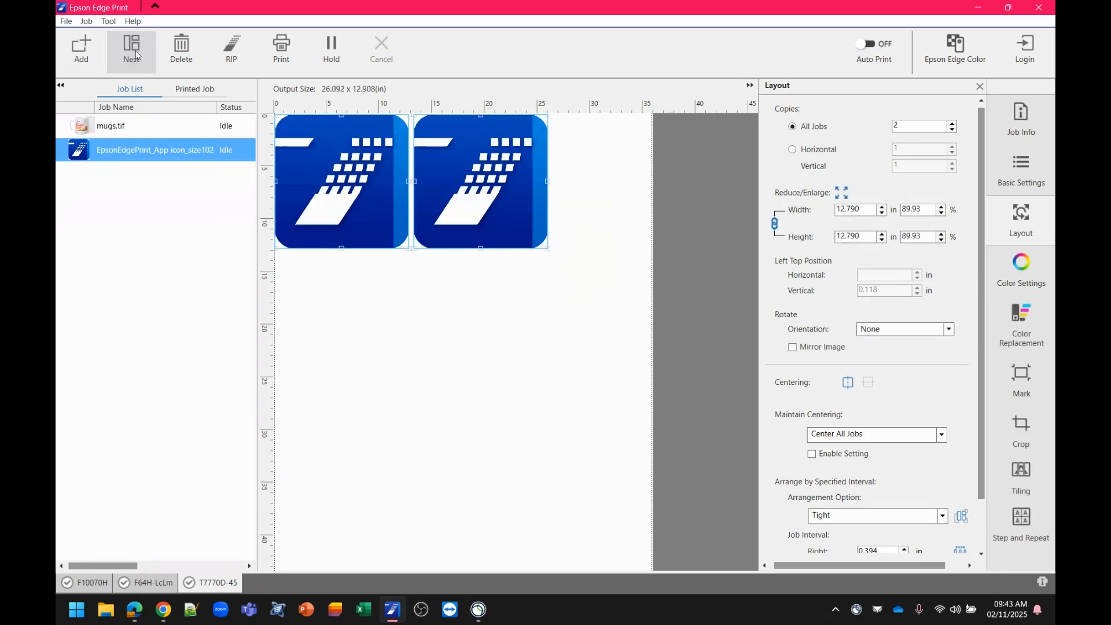
left_click(130, 127)
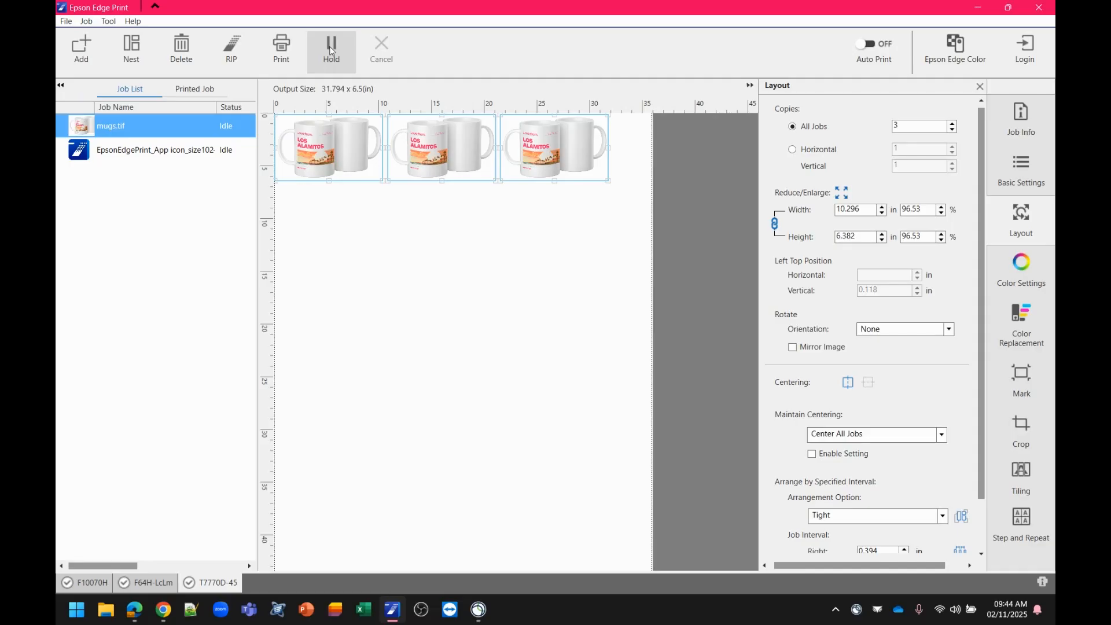
Step: Duplicate the Premium Luster Photo Paper(260) media entry in the preset manager's print information
left_click(109, 22)
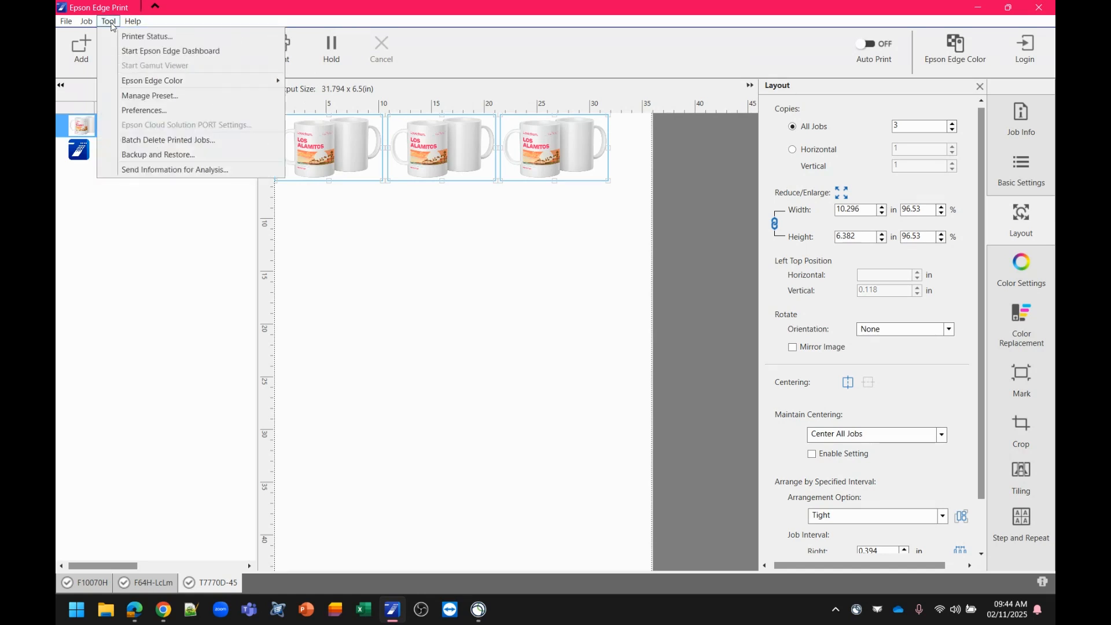
left_click(167, 101)
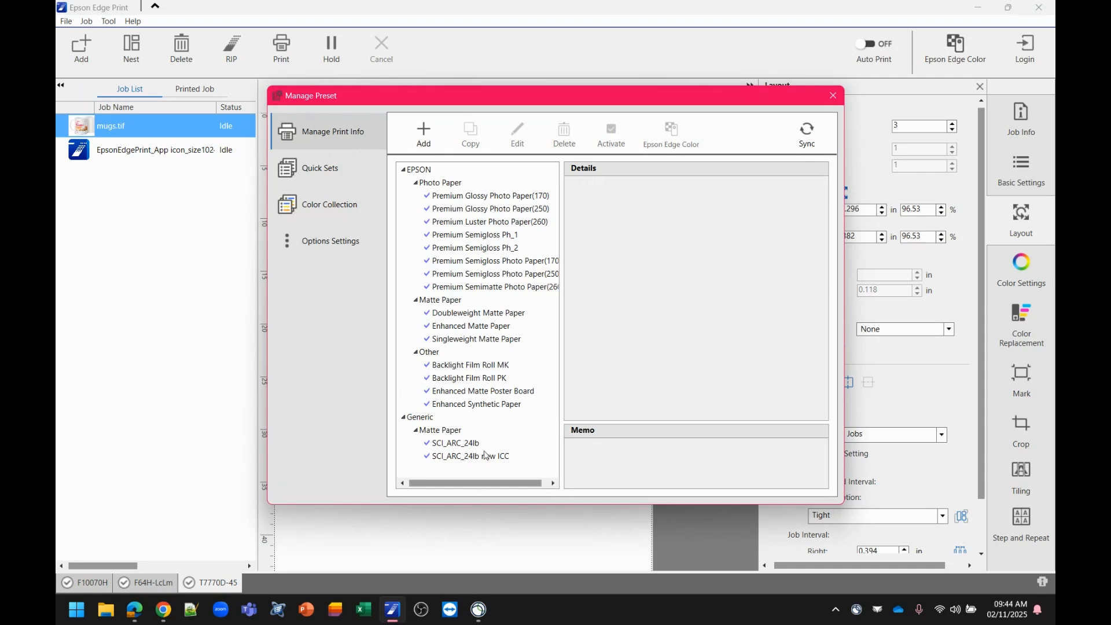
left_click(460, 224)
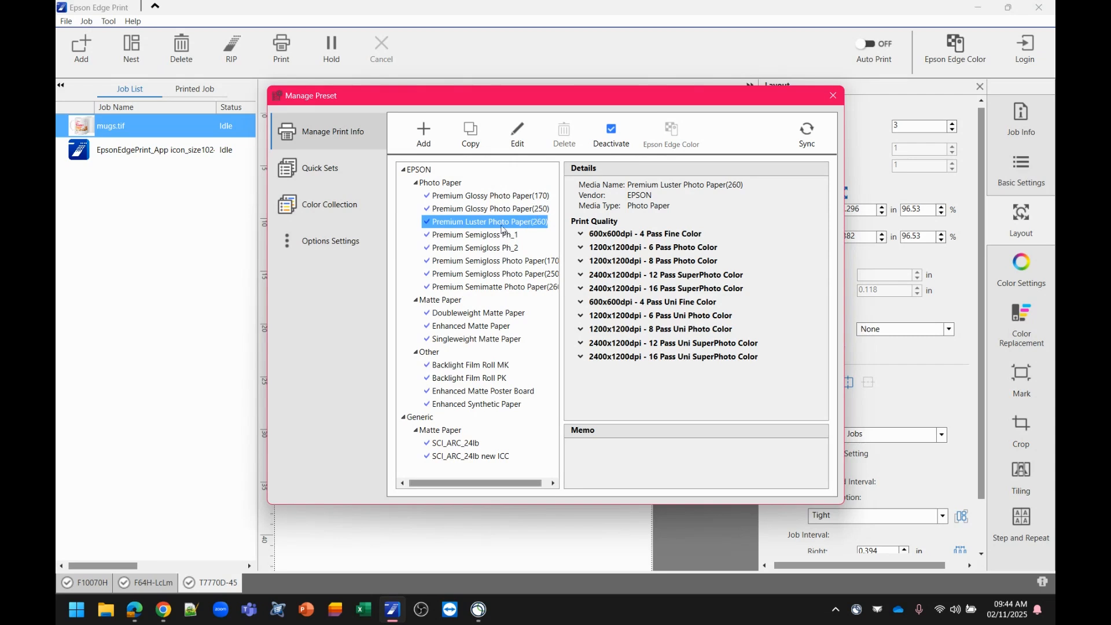
left_click(476, 138)
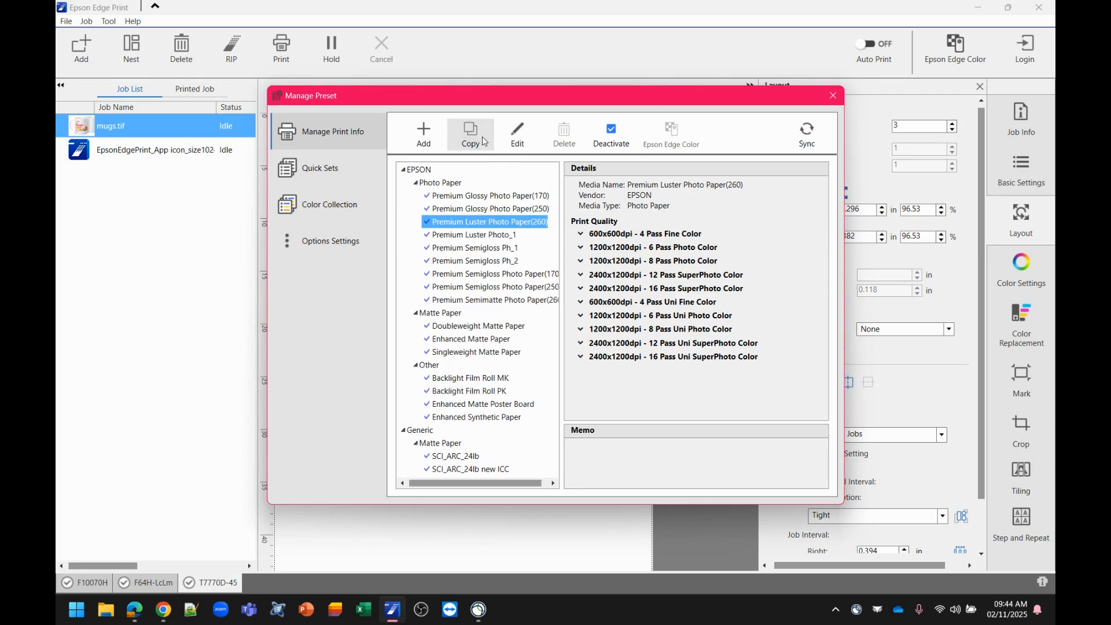
Step: Review the editable media name, vendor and print quality settings of the copied Premium Luster media, and close them without changes
left_click(510, 237)
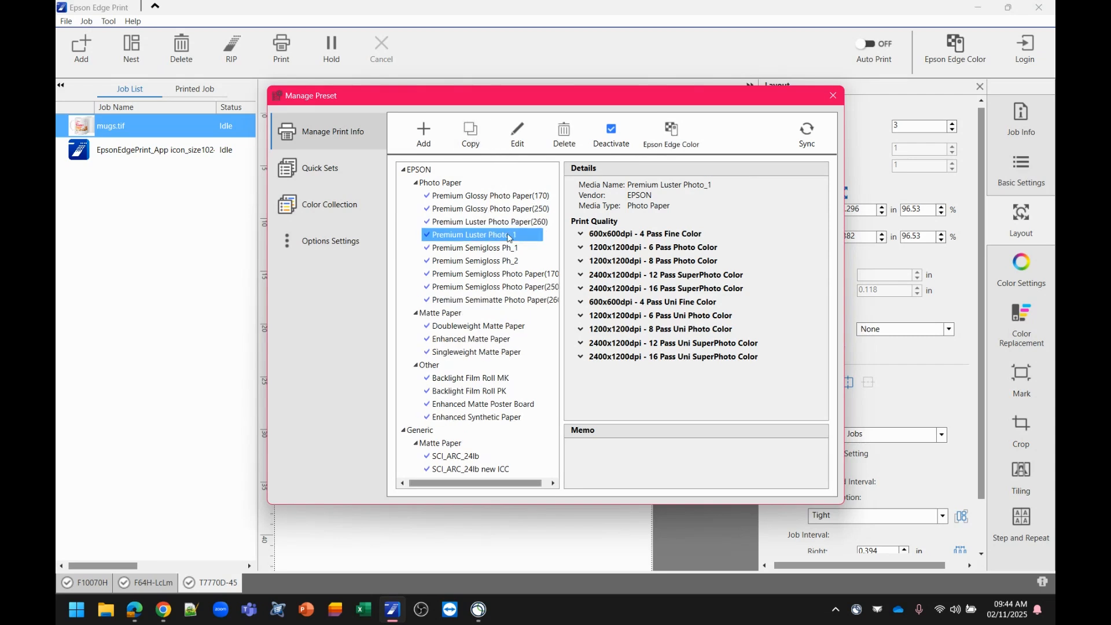
left_click(514, 140)
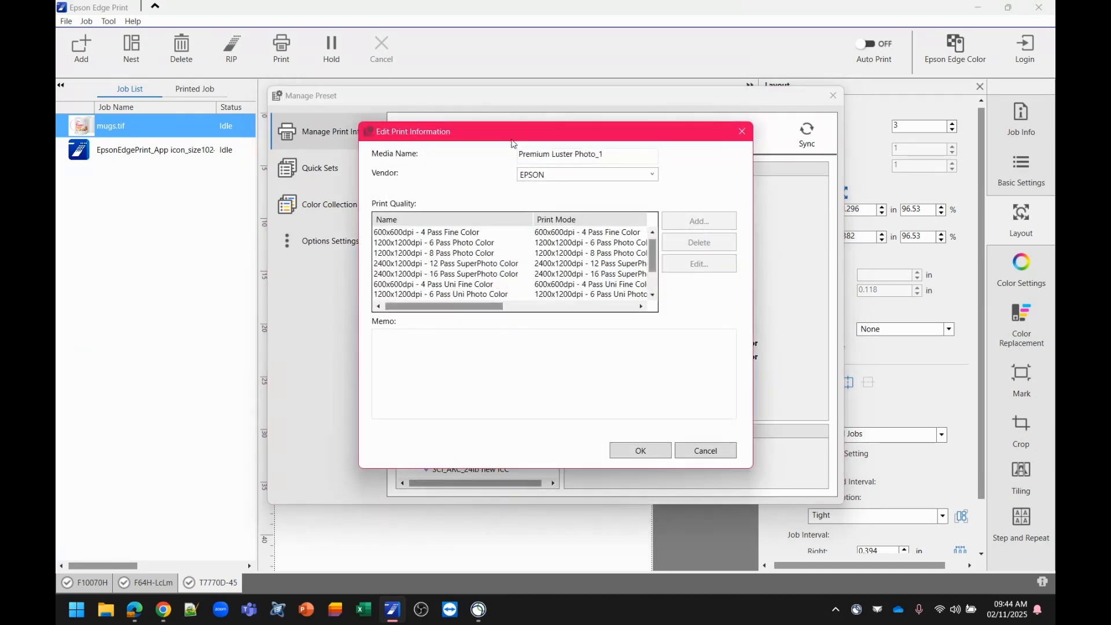
left_click(556, 263)
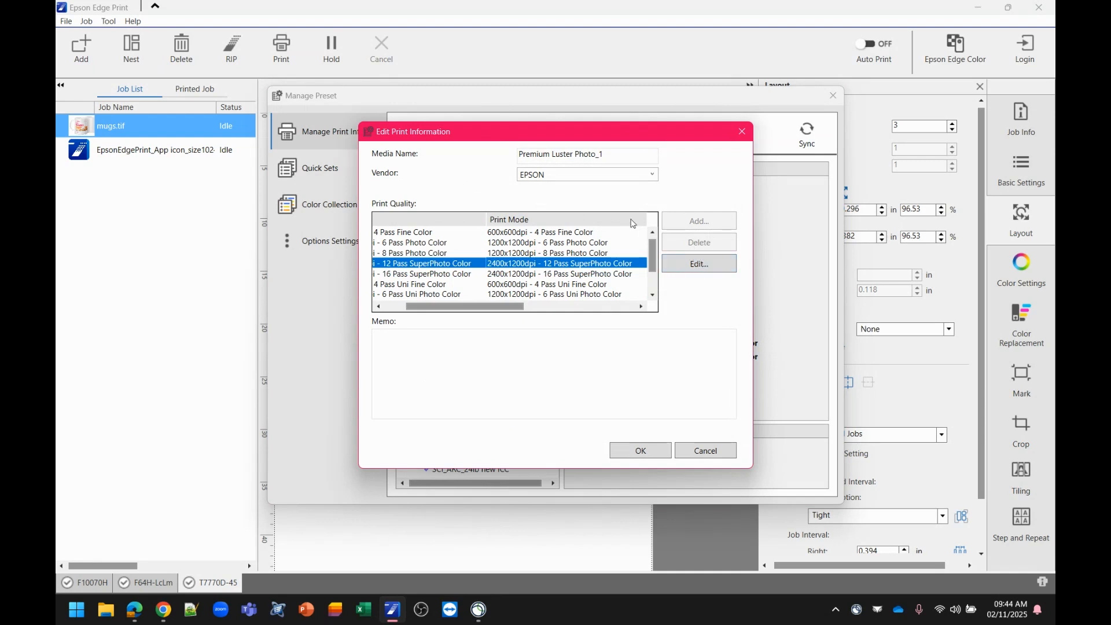
left_click_drag(605, 155, 574, 152)
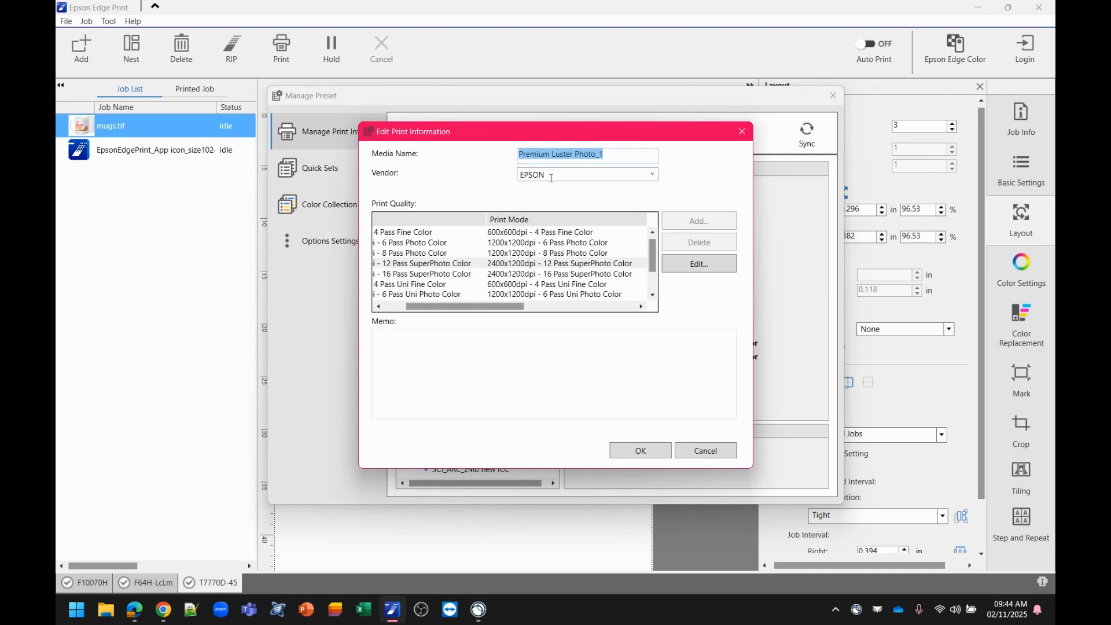
key("Tab")
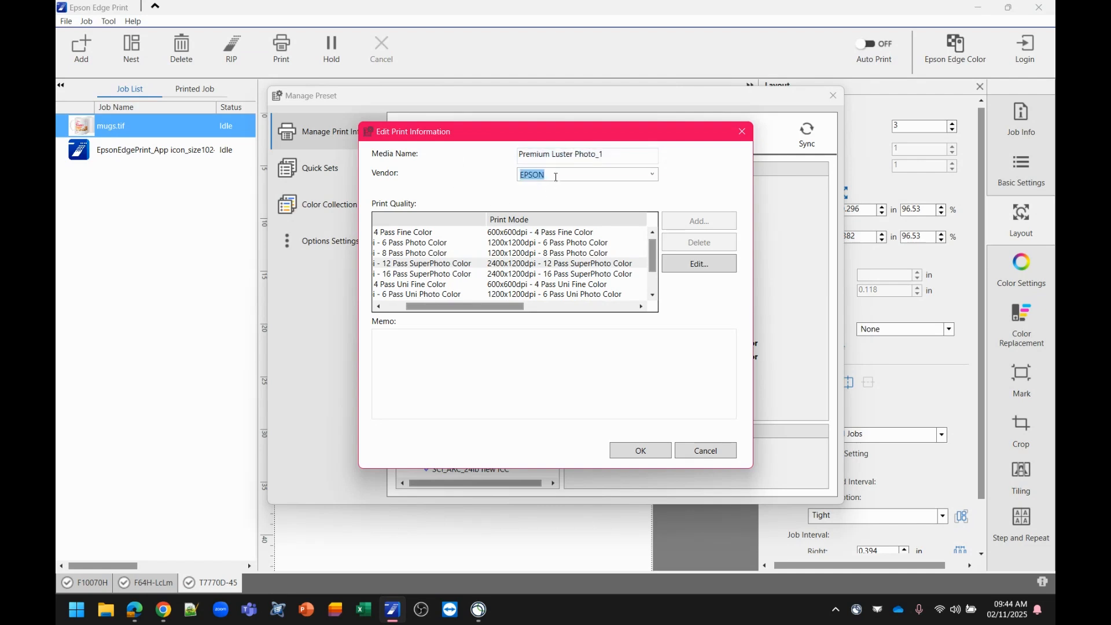
left_click(730, 455)
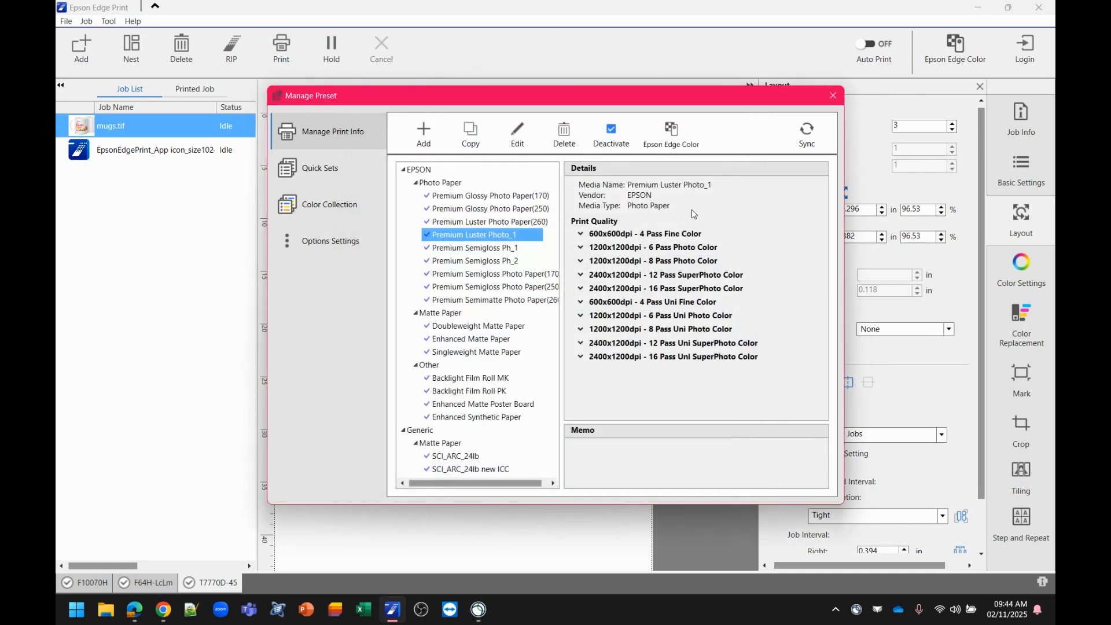
Step: Add a quick set named "New Preset" in the preset manager
left_click(325, 176)
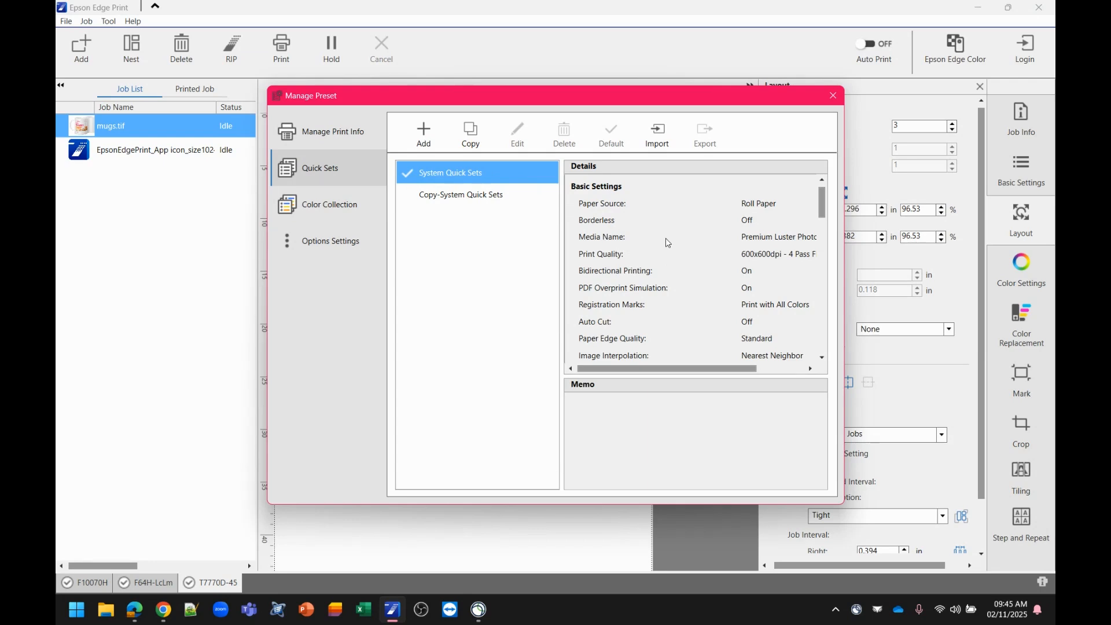
left_click(424, 137)
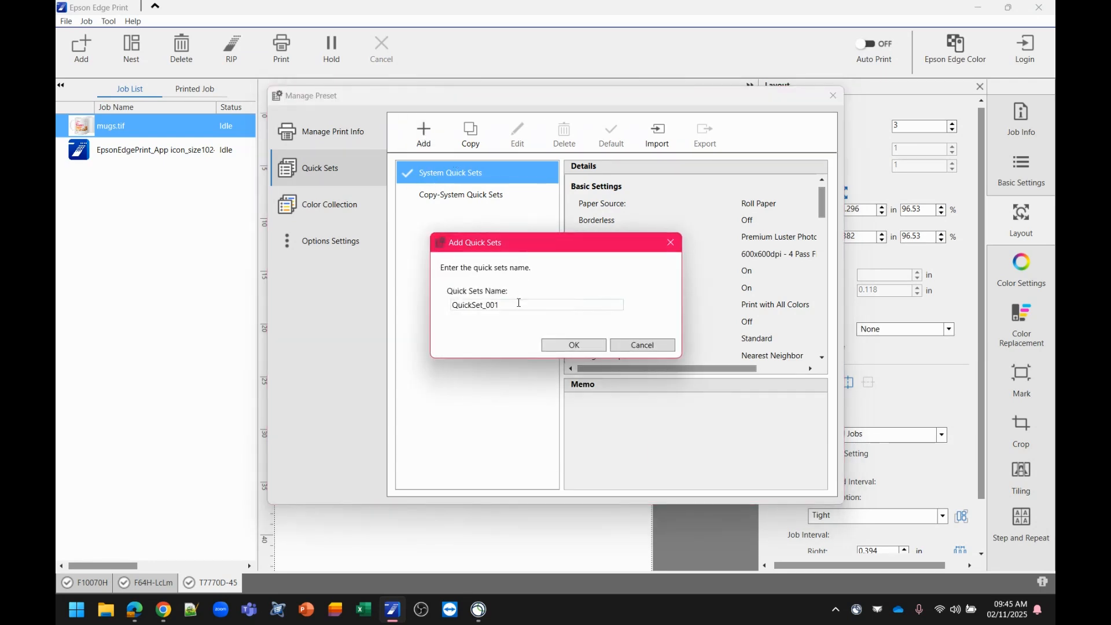
type("New Preset")
left_click(555, 345)
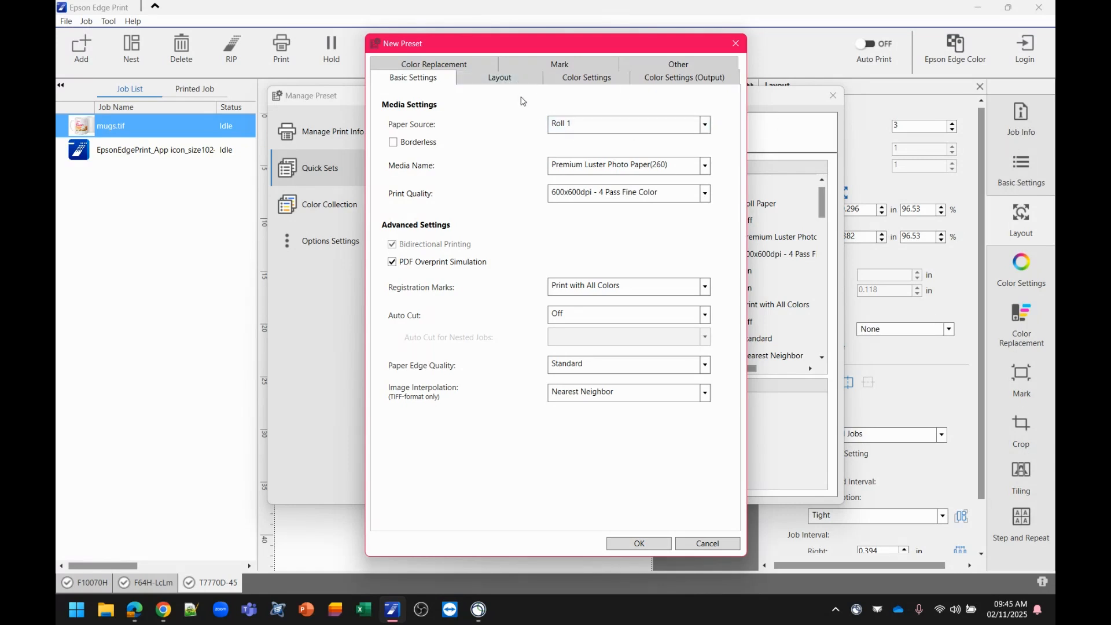
Step: Try a new quick set with Roll 2, Enhanced Matte Paper and 2400x1200dpi - 12 Pass SuperPhoto Color, check its color settings, and cancel it
left_click(626, 129)
left_click(578, 168)
left_click(651, 168)
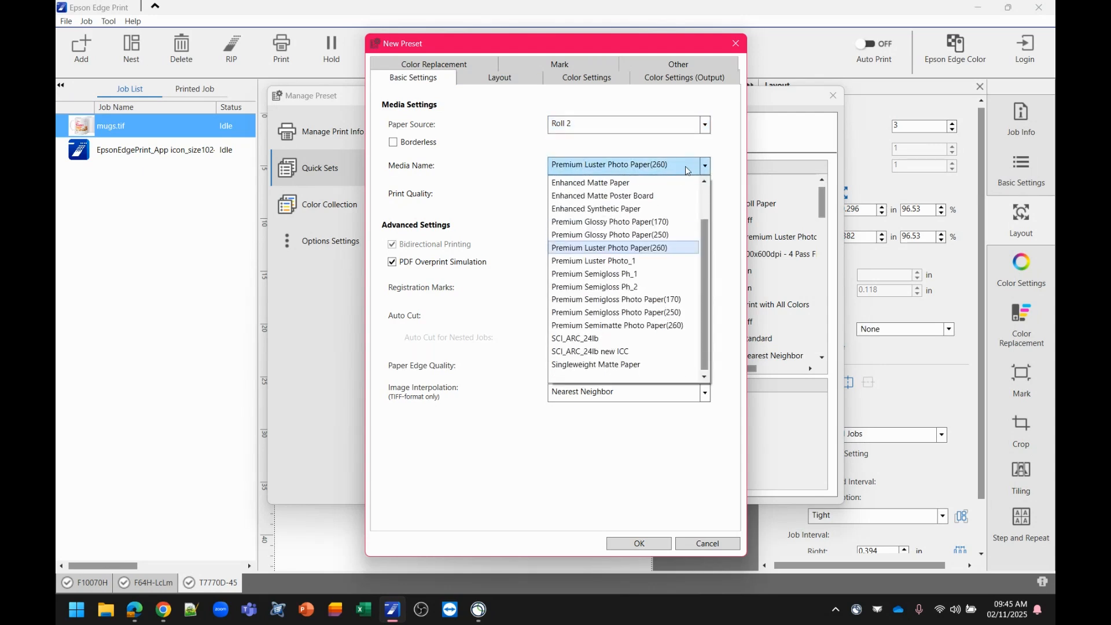
left_click(638, 183)
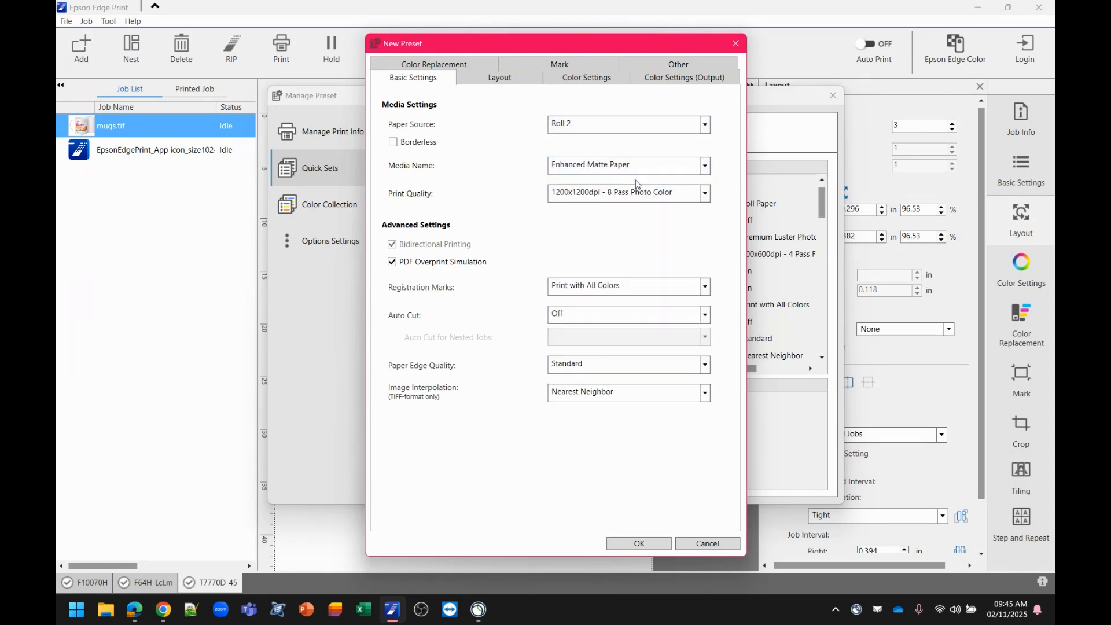
left_click(630, 202)
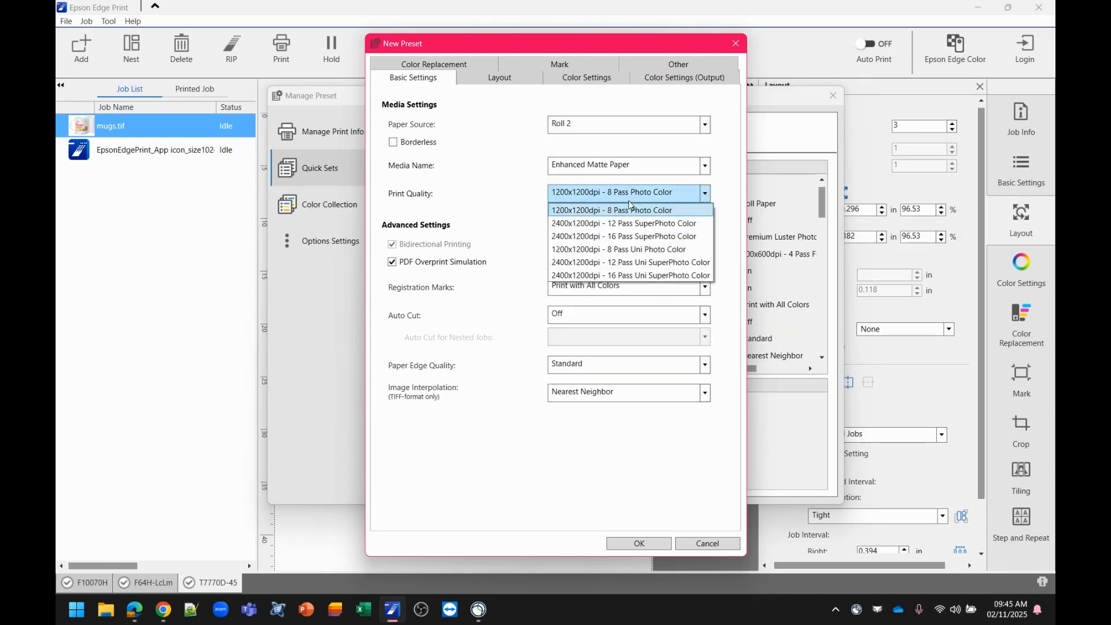
left_click(636, 233)
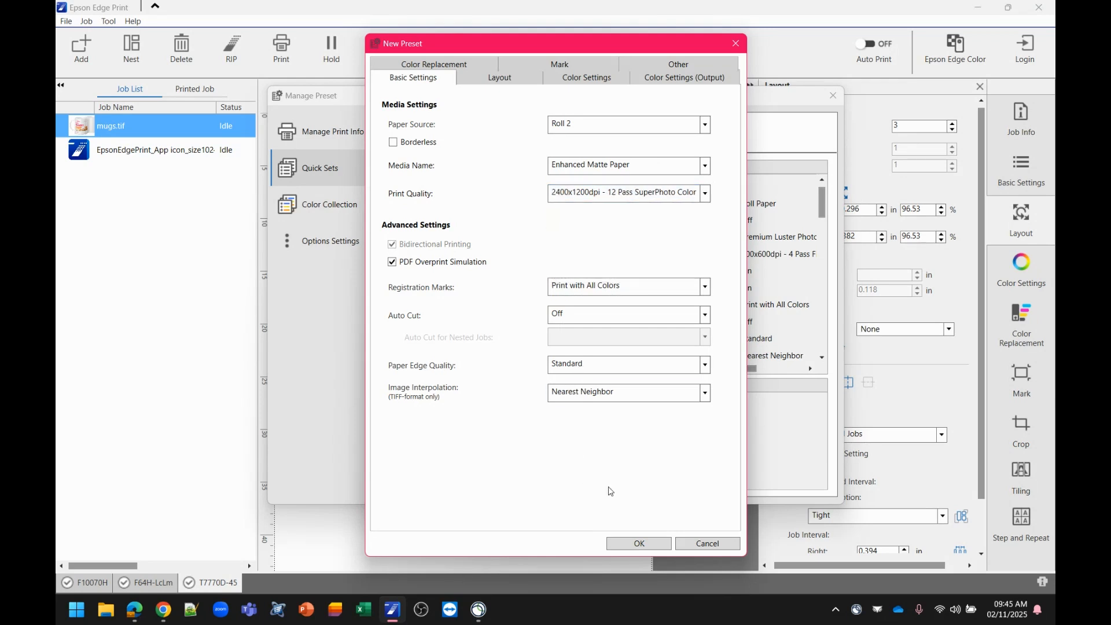
left_click(611, 83)
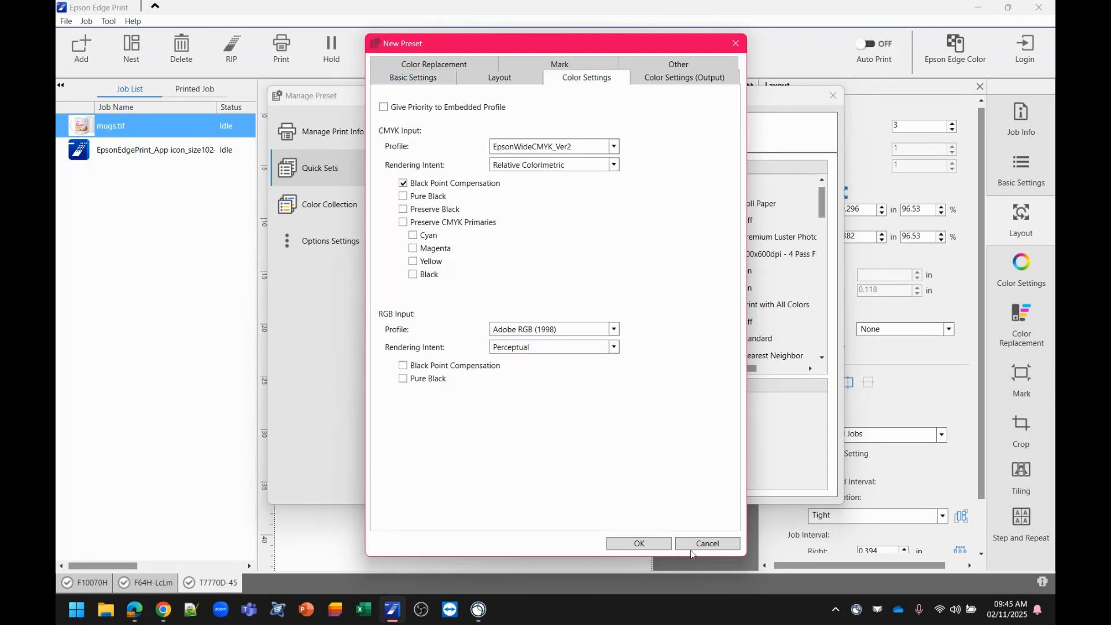
left_click(707, 543)
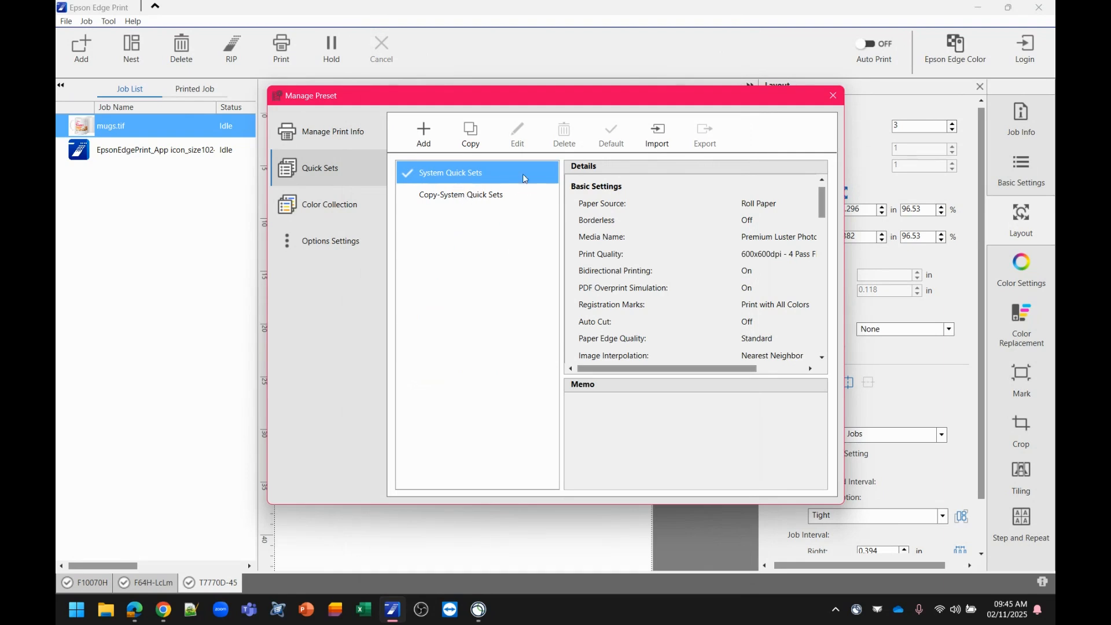
Step: Make Copy-System Quick Sets the default quick set and close the preset manager
left_click(461, 196)
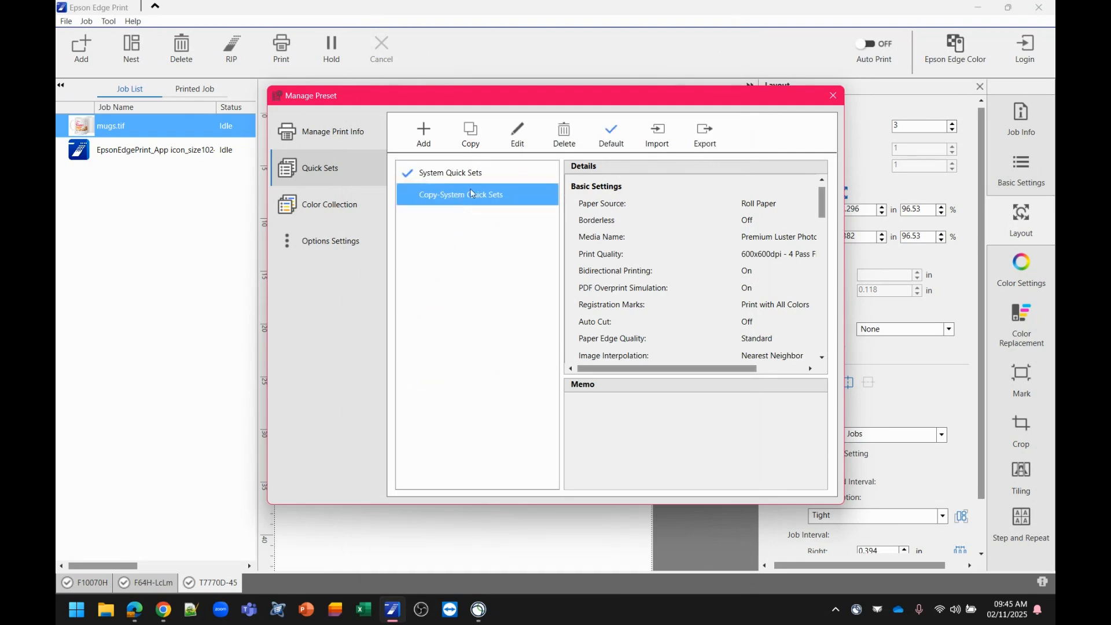
left_click(611, 142)
left_click(833, 97)
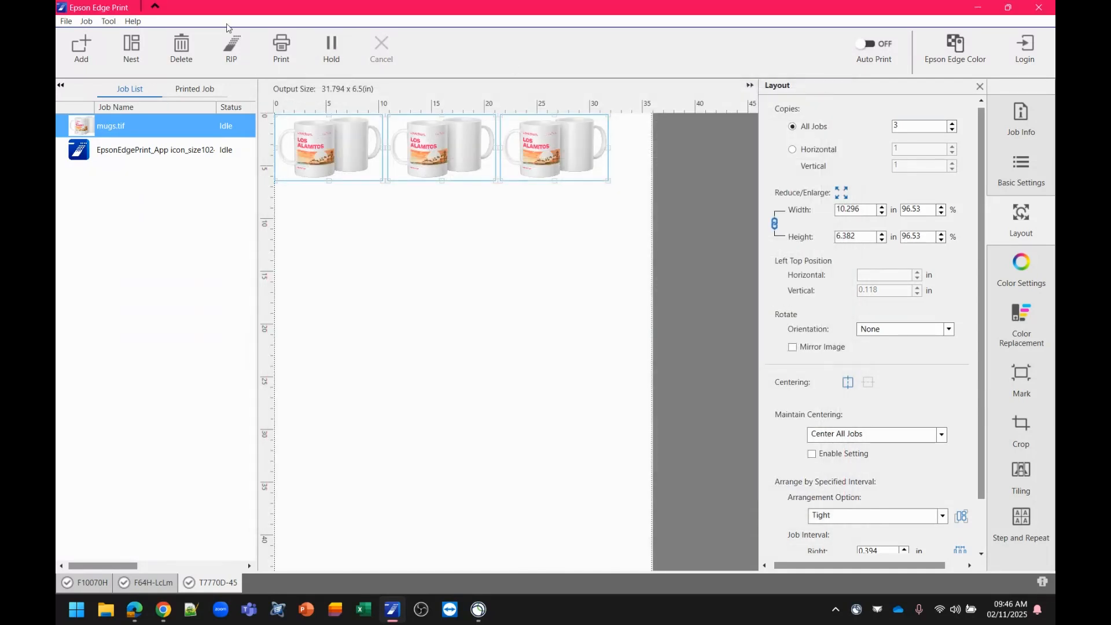
Step: Try to add Benefit-Detail-Report_2025-02-10.pdf as a job using System Quick Sets
left_click(80, 43)
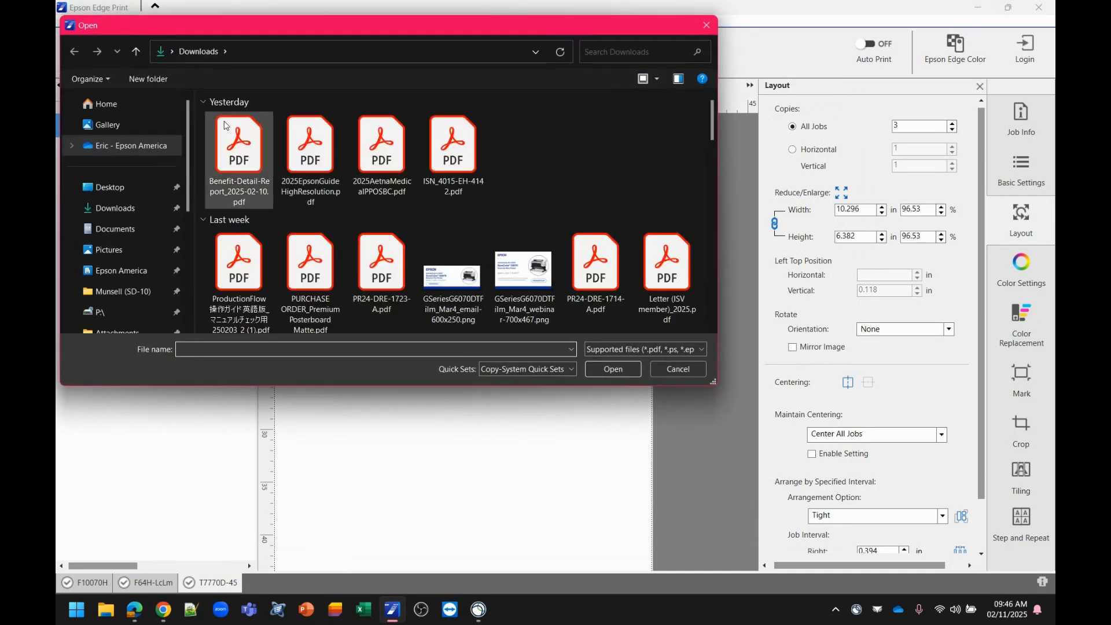
left_click(244, 146)
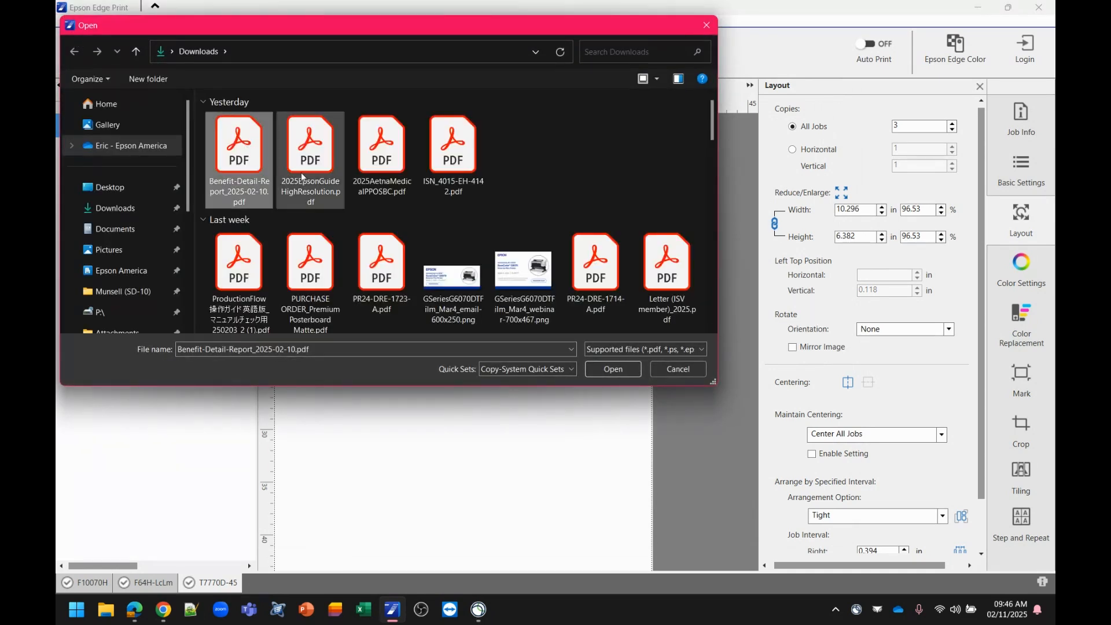
left_click(502, 369)
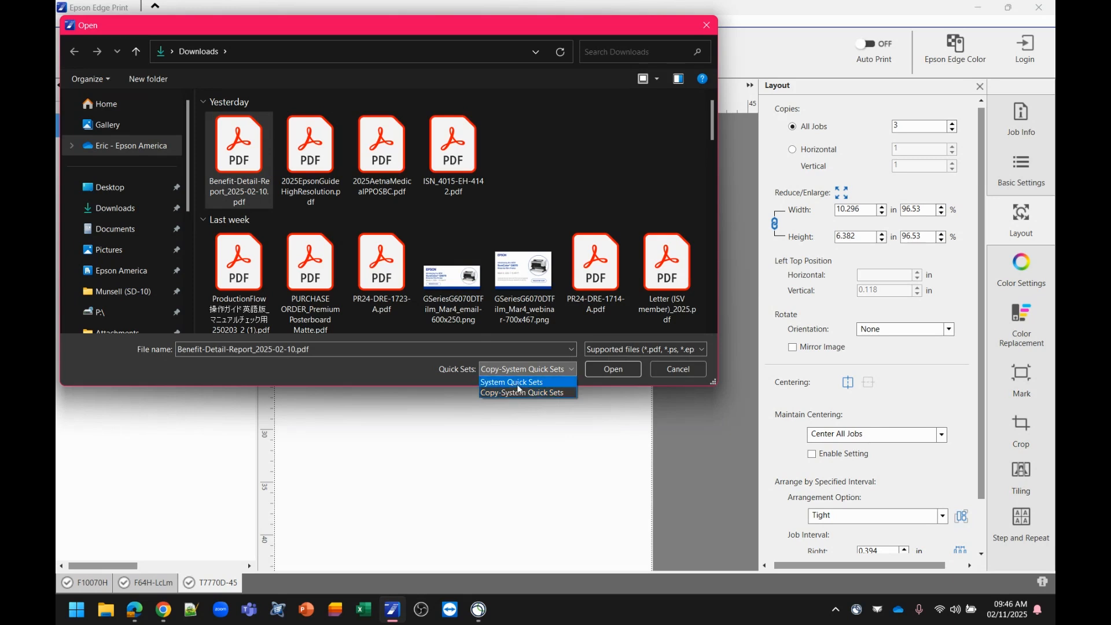
left_click(523, 383)
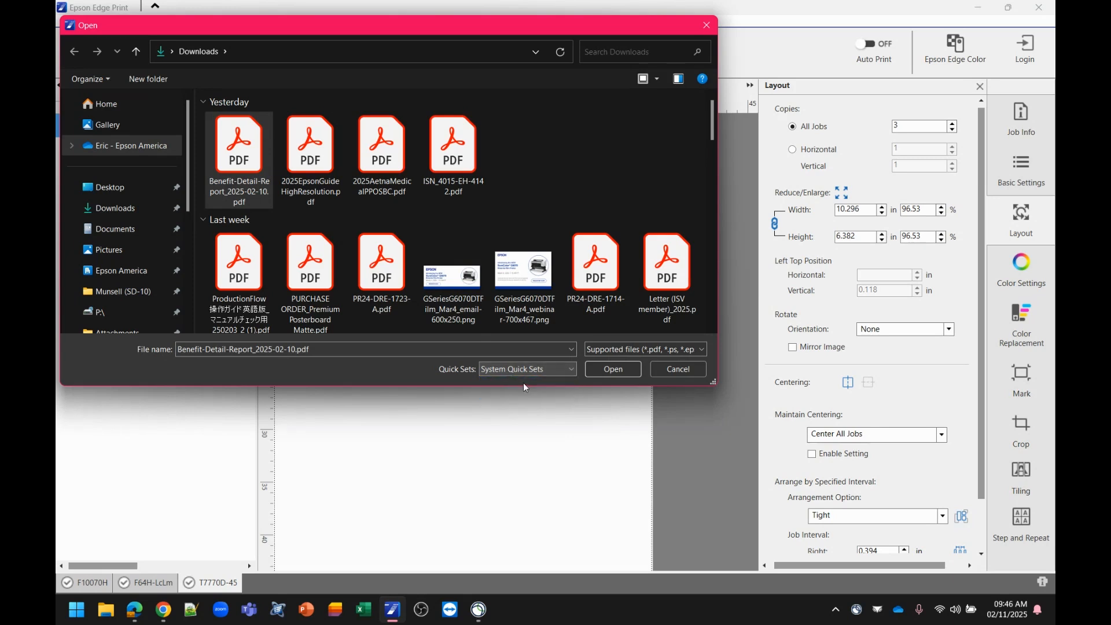
left_click(612, 369)
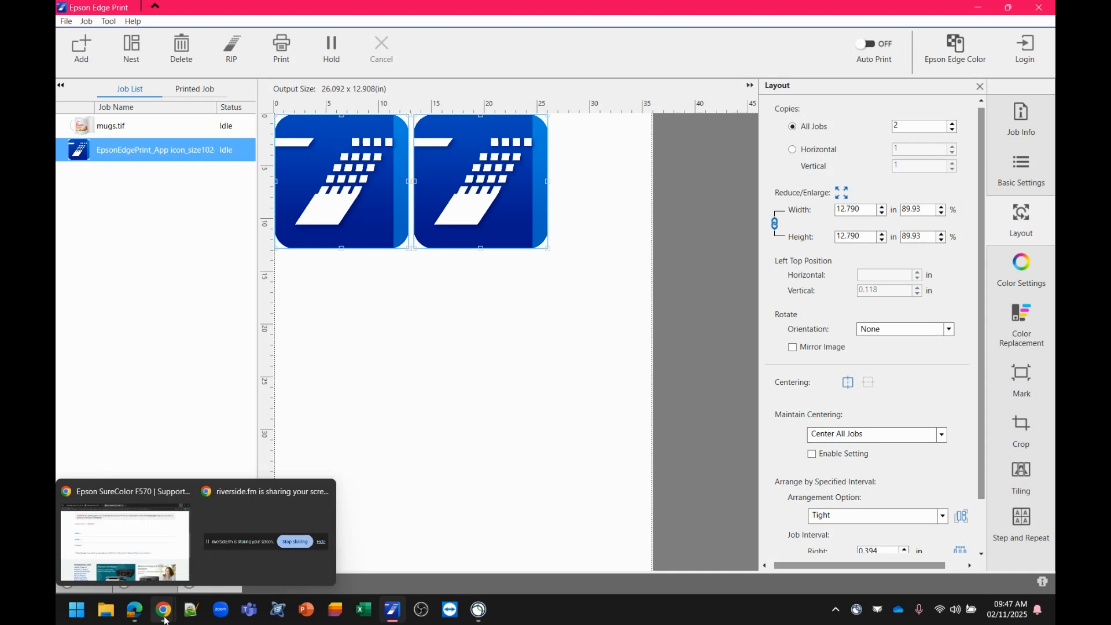
Step: Switch to Chrome, examine the applicable models, installer and model information files on the Epson Edge Print download site, and return to Epson Edge Print
left_click(166, 544)
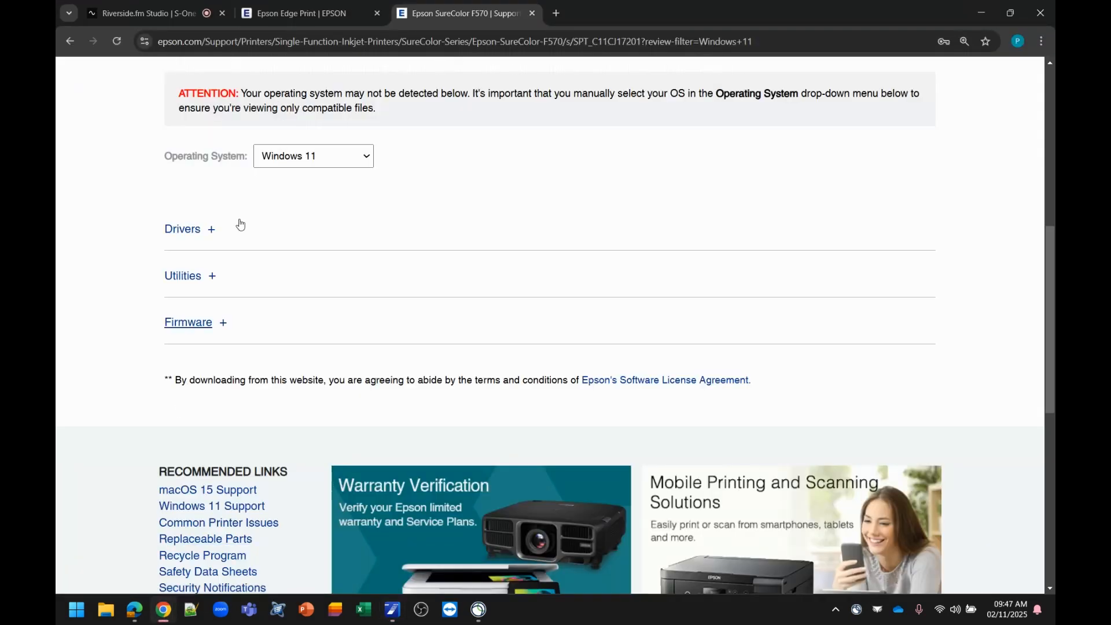
left_click(292, 14)
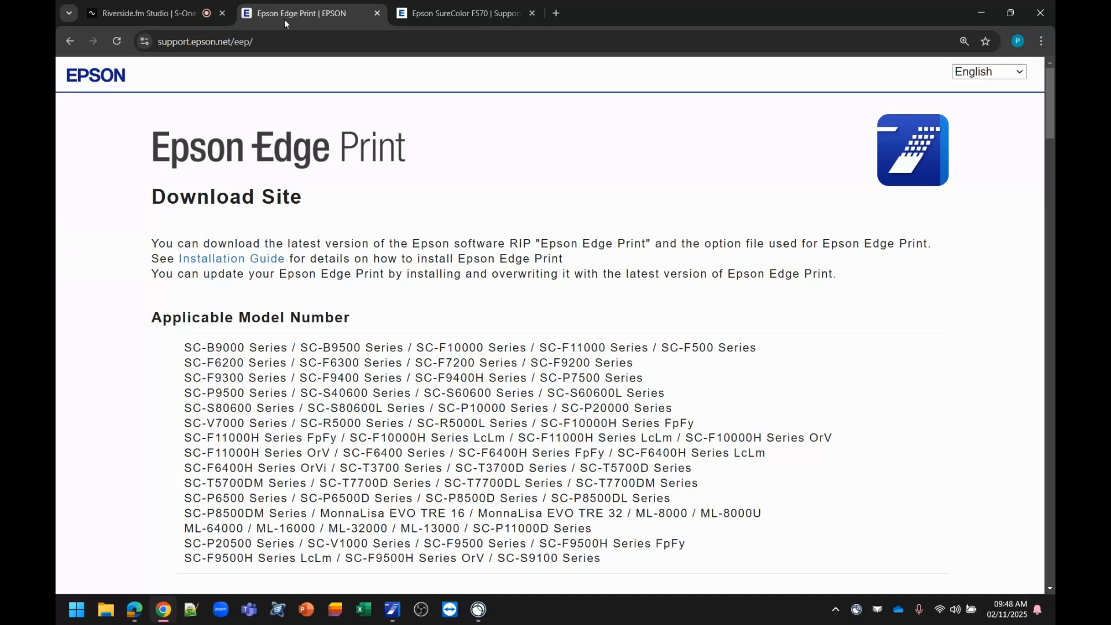
scroll(504, 213, "down", 5)
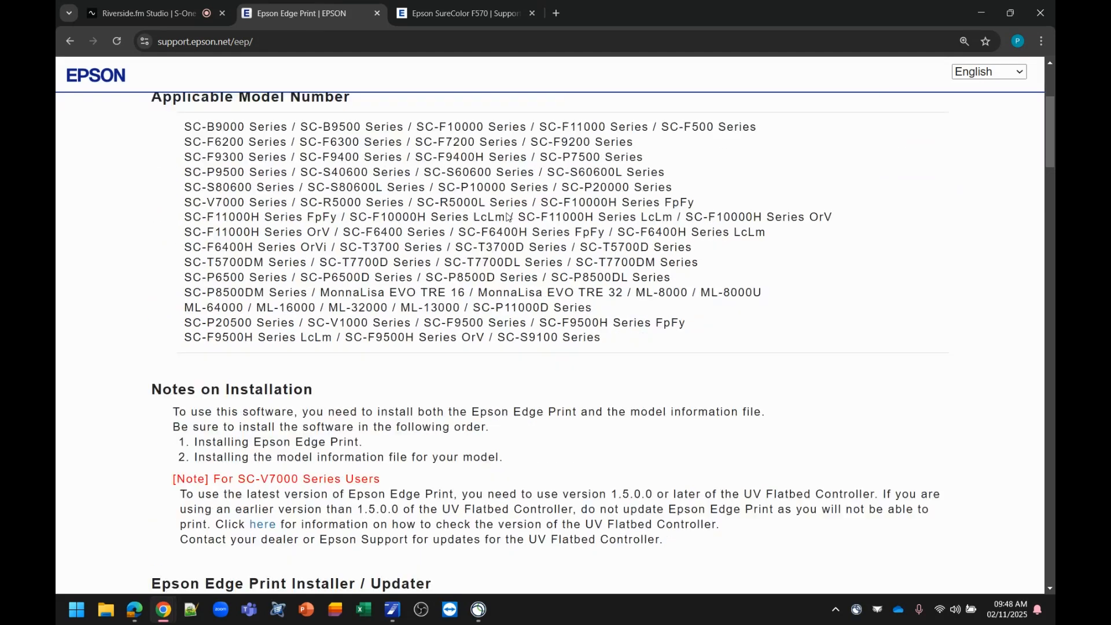
scroll(521, 213, "down", 3)
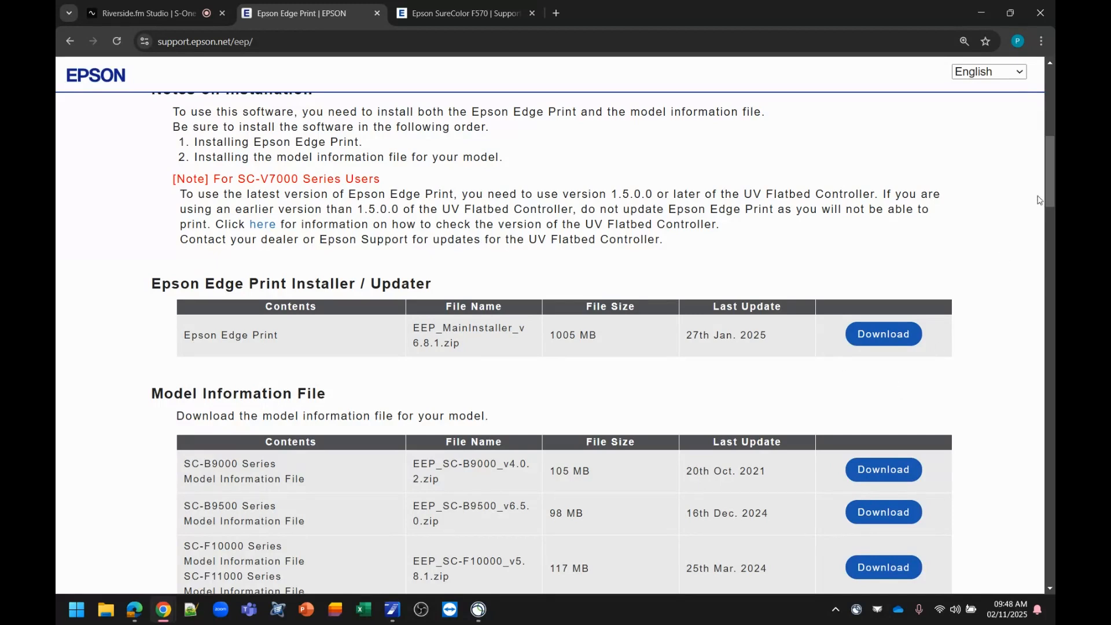
left_click_drag(1051, 166, 1052, 259)
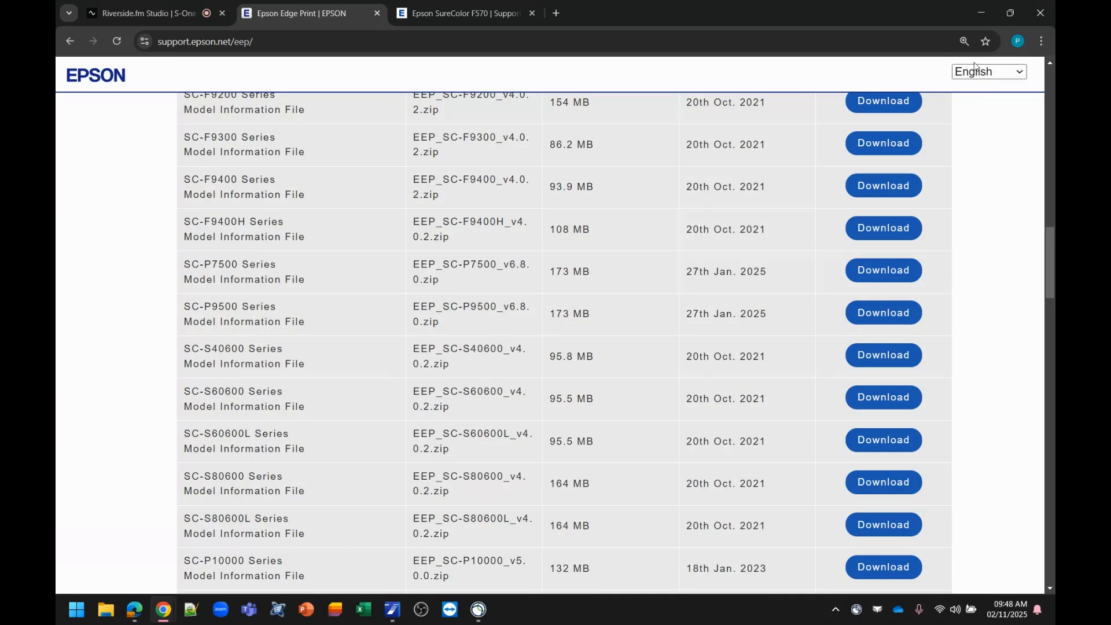
left_click(981, 15)
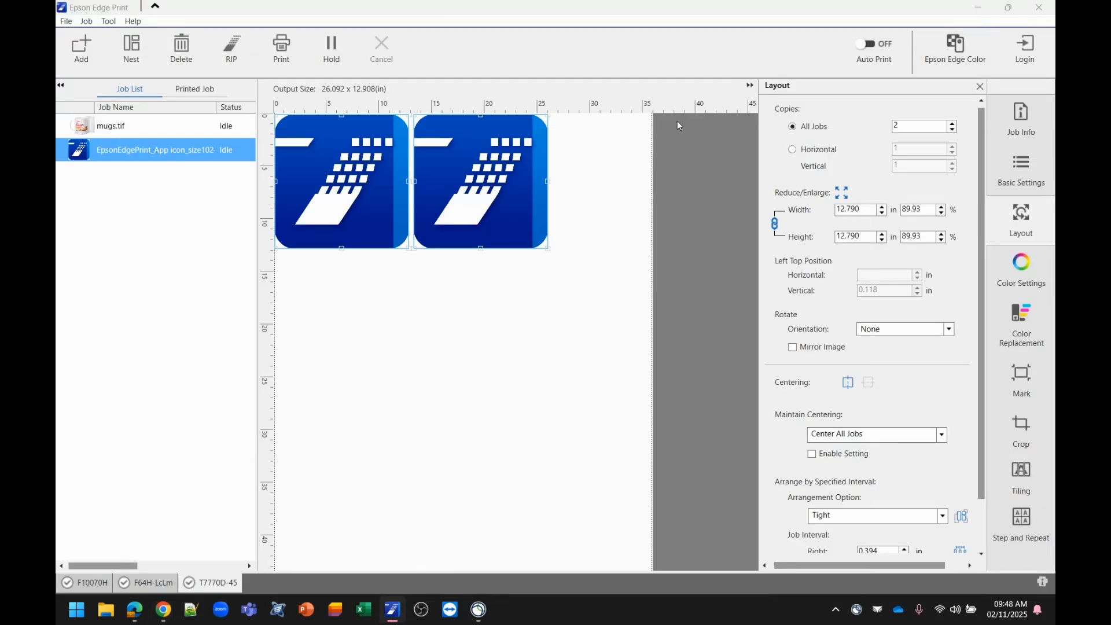
Step: Review the registered printers in the preferences and the network printers available to register, and close the preferences without registering any
left_click(108, 21)
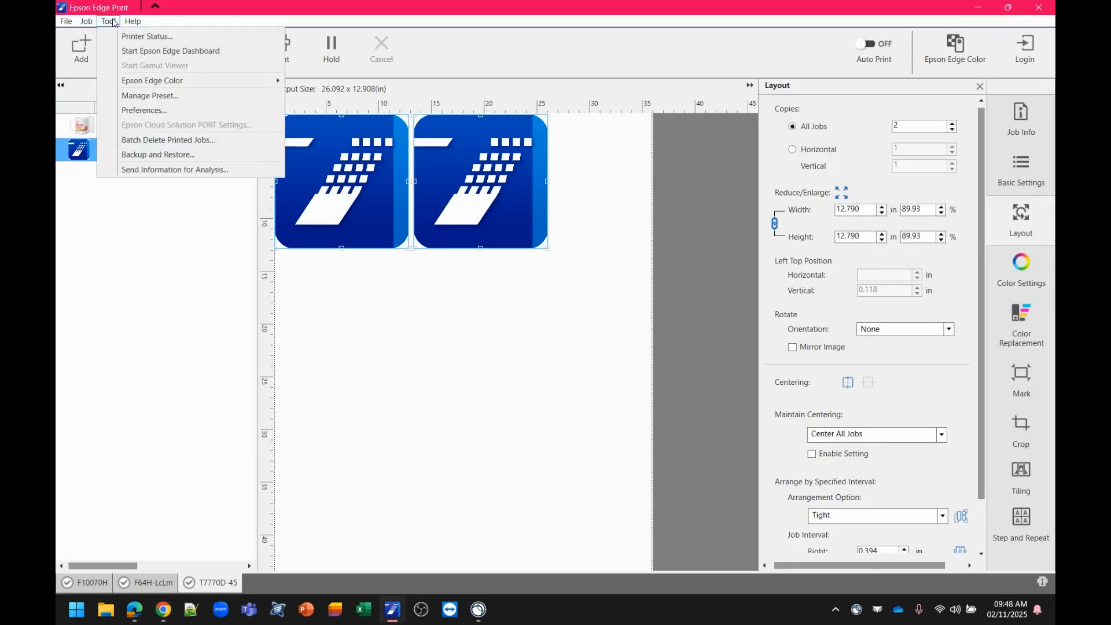
left_click(160, 110)
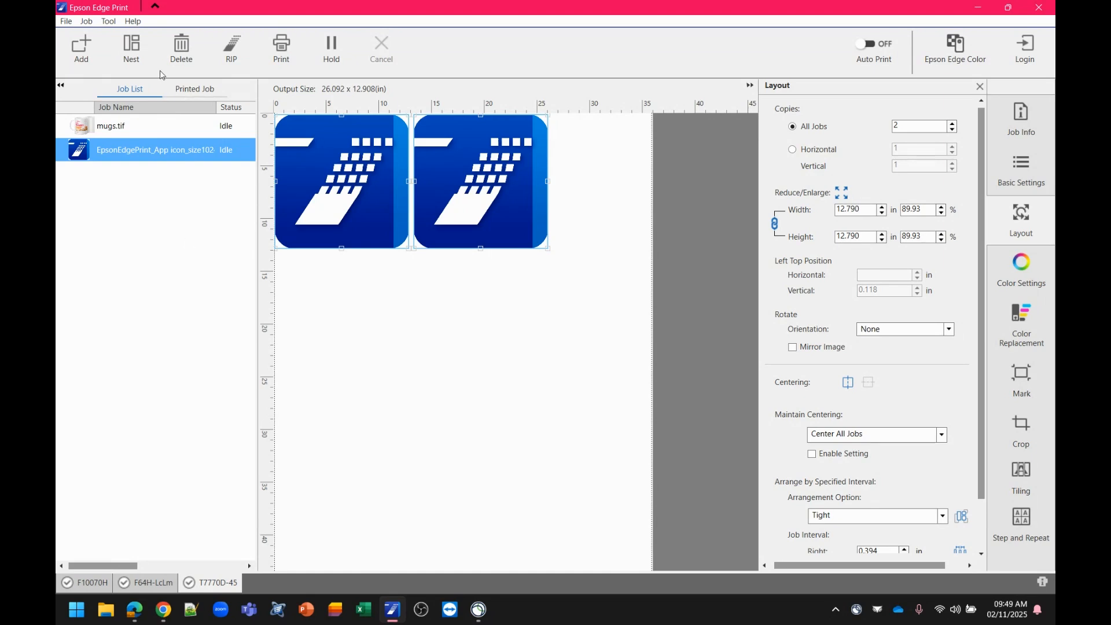
left_click(108, 21)
left_click(125, 42)
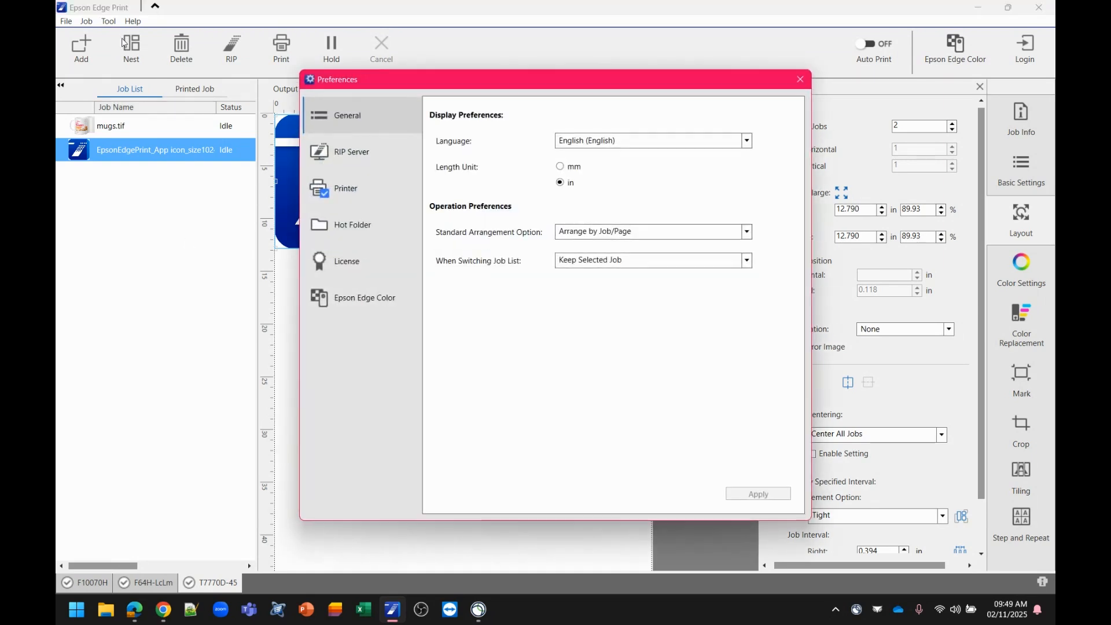
left_click(373, 192)
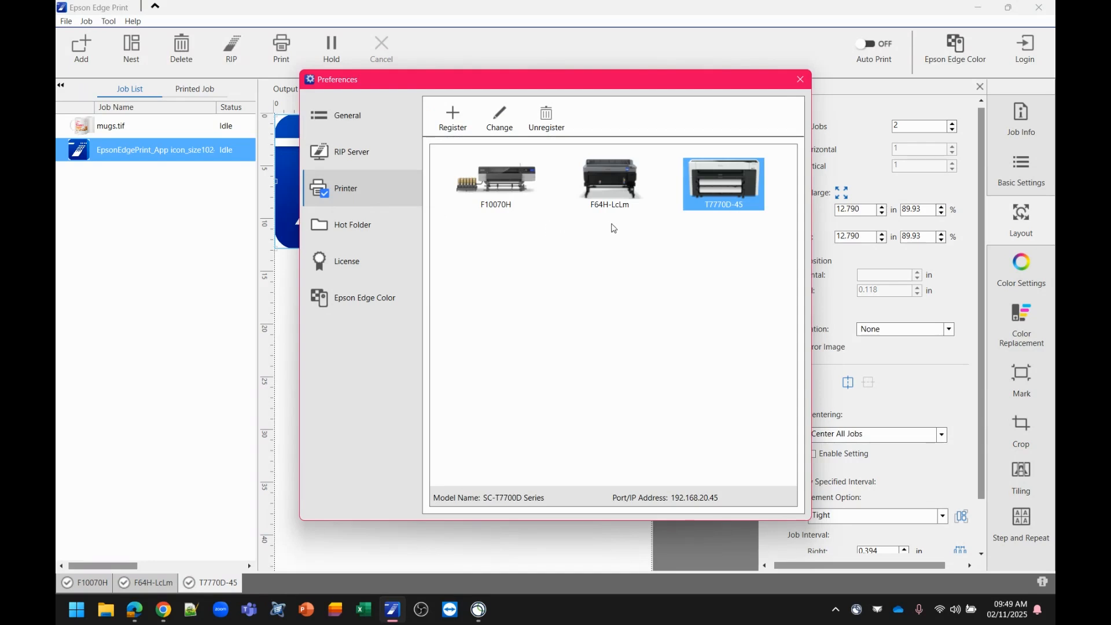
left_click(452, 121)
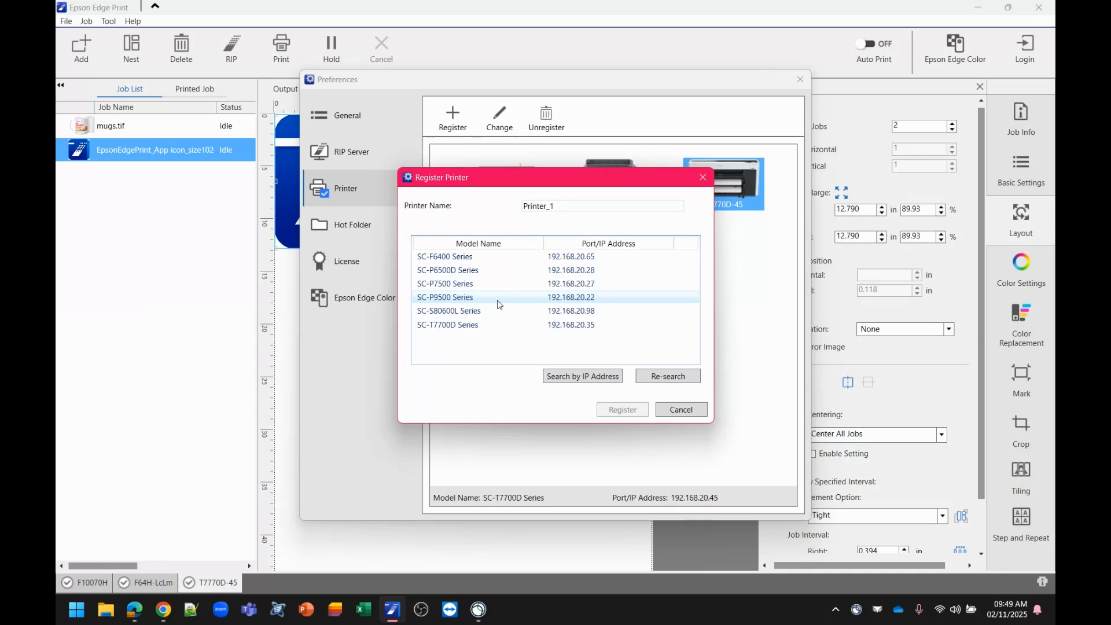
left_click(677, 411)
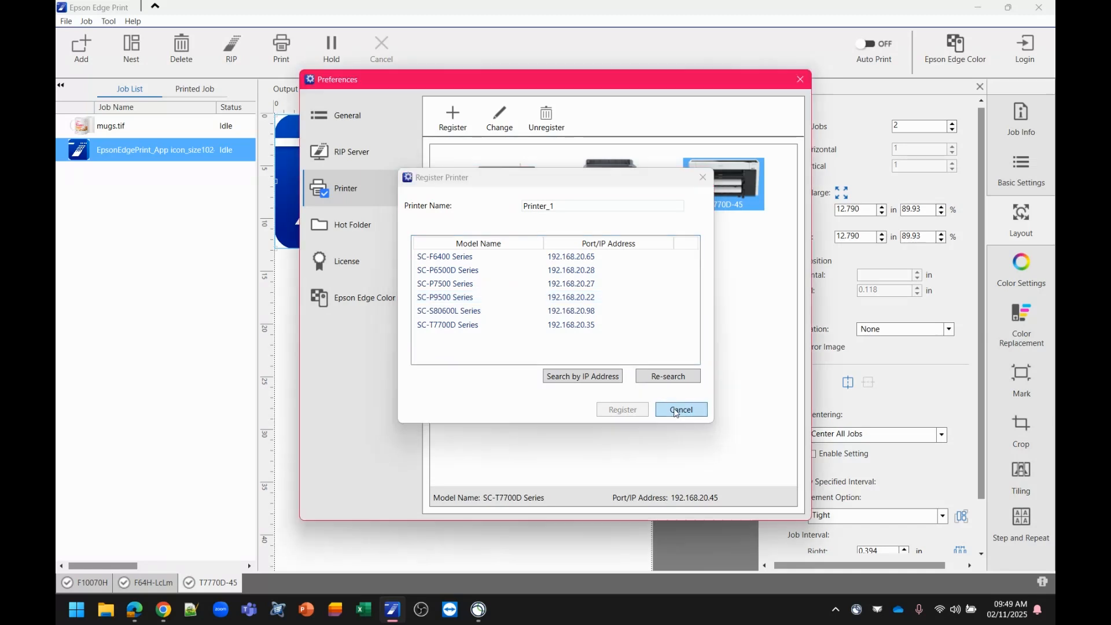
left_click(801, 80)
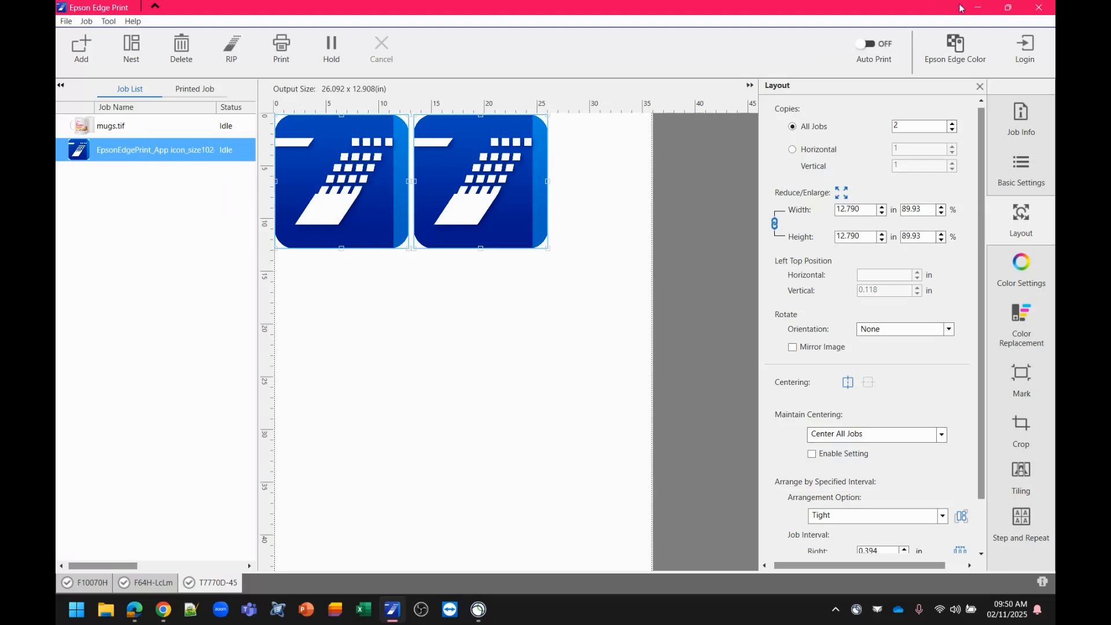
Step: Switch back to Chrome and examine the Epson Edge Print installer and the last update dates of the model information files
mouse_move(140, 618)
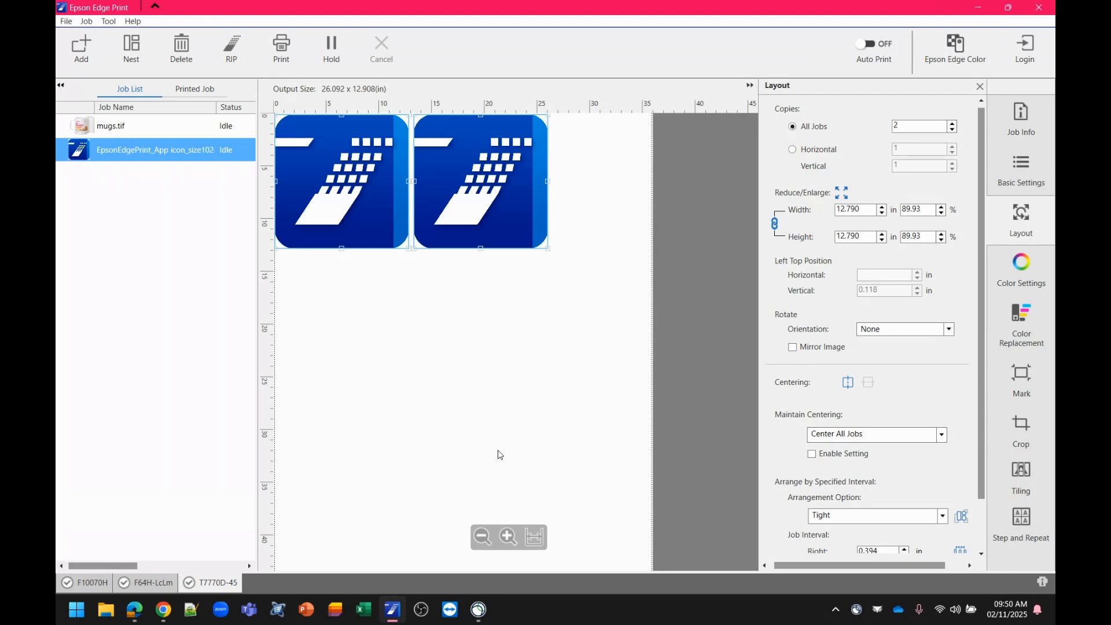
left_click(171, 604)
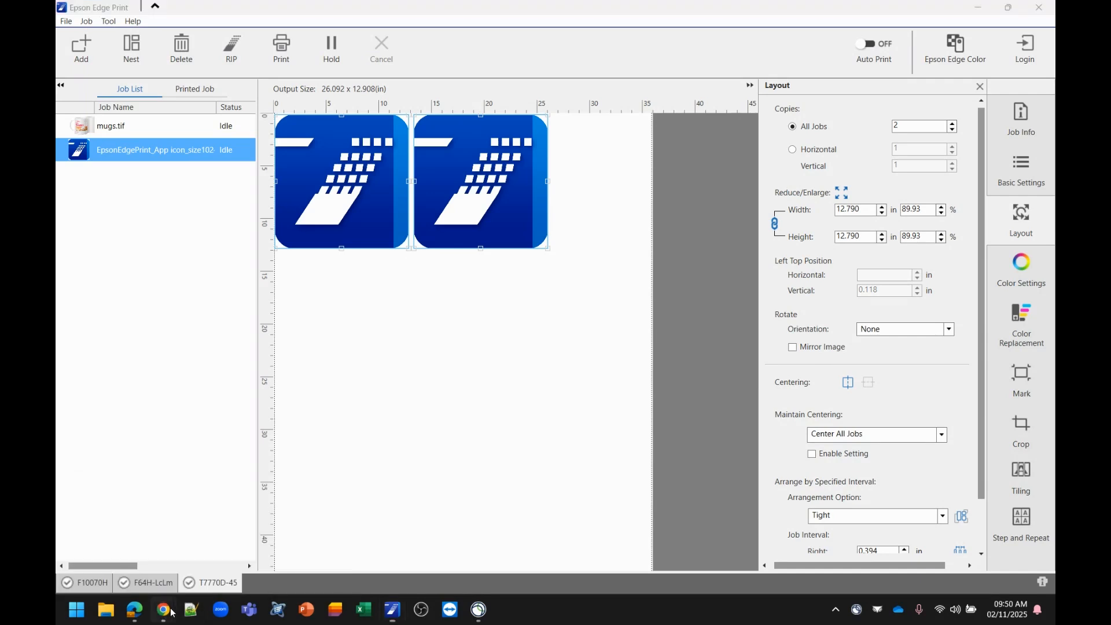
left_click(126, 535)
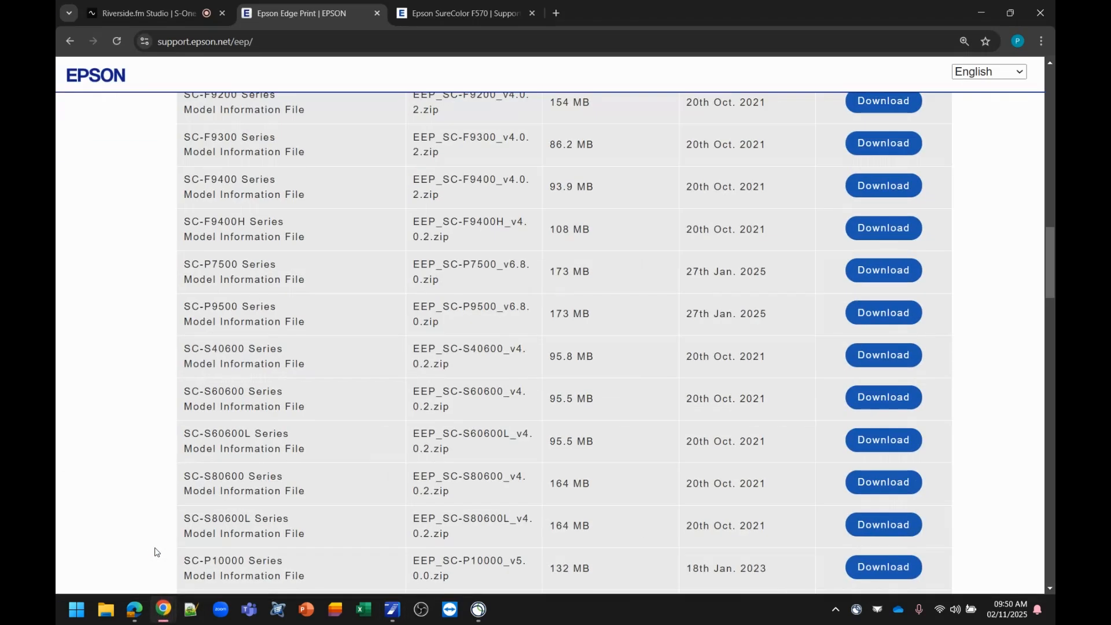
left_click_drag(1048, 280, 1048, 201)
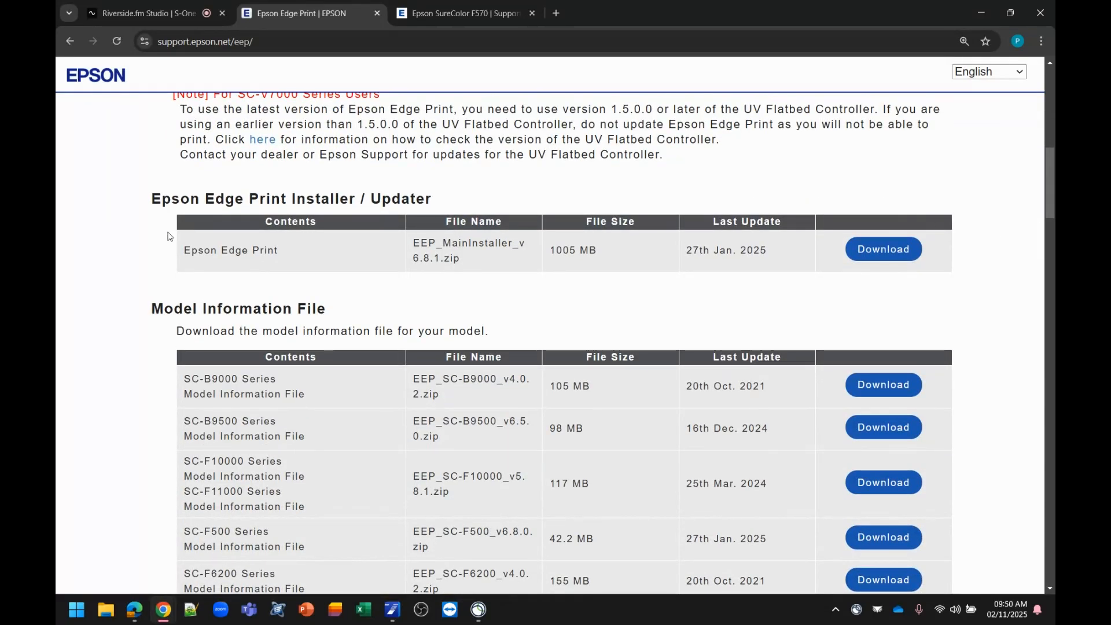
left_click_drag(1047, 185, 1051, 210)
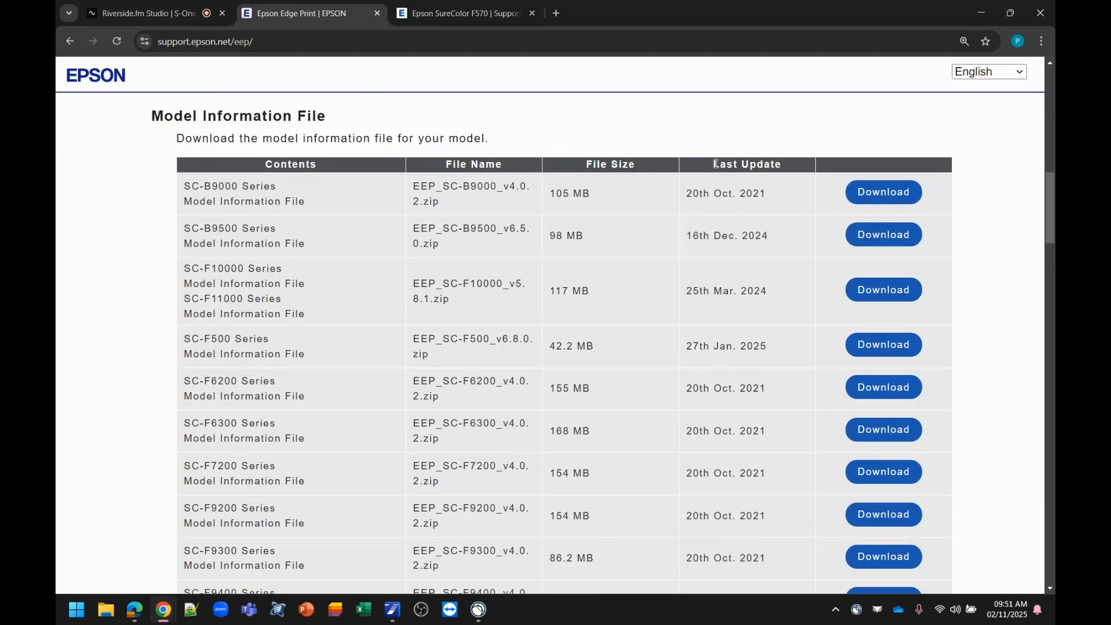
left_click_drag(714, 165, 734, 165)
left_click(992, 188)
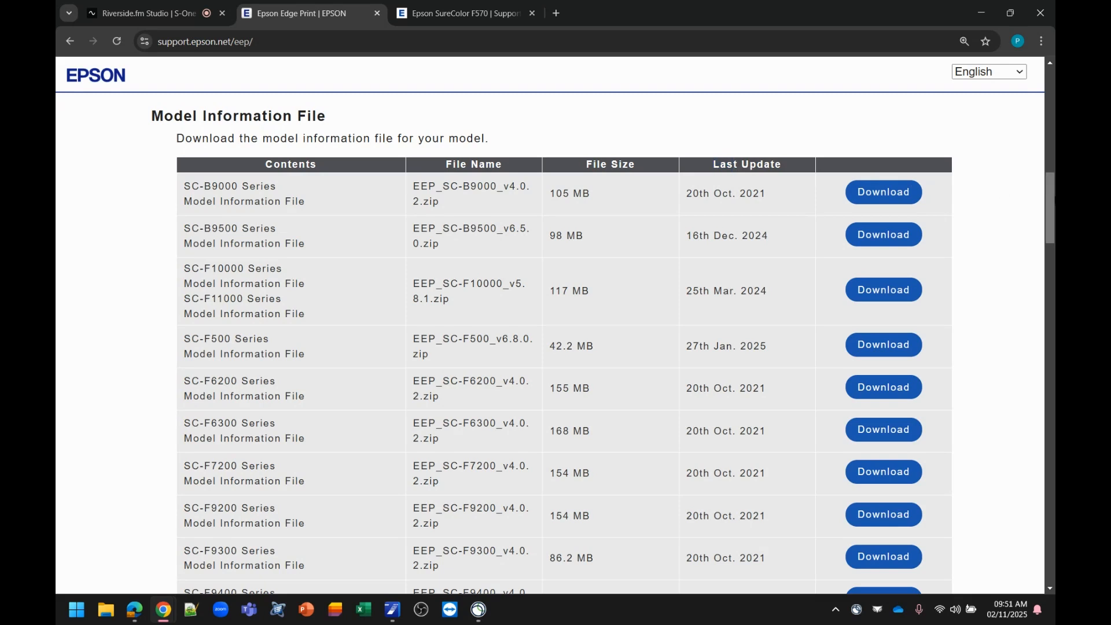